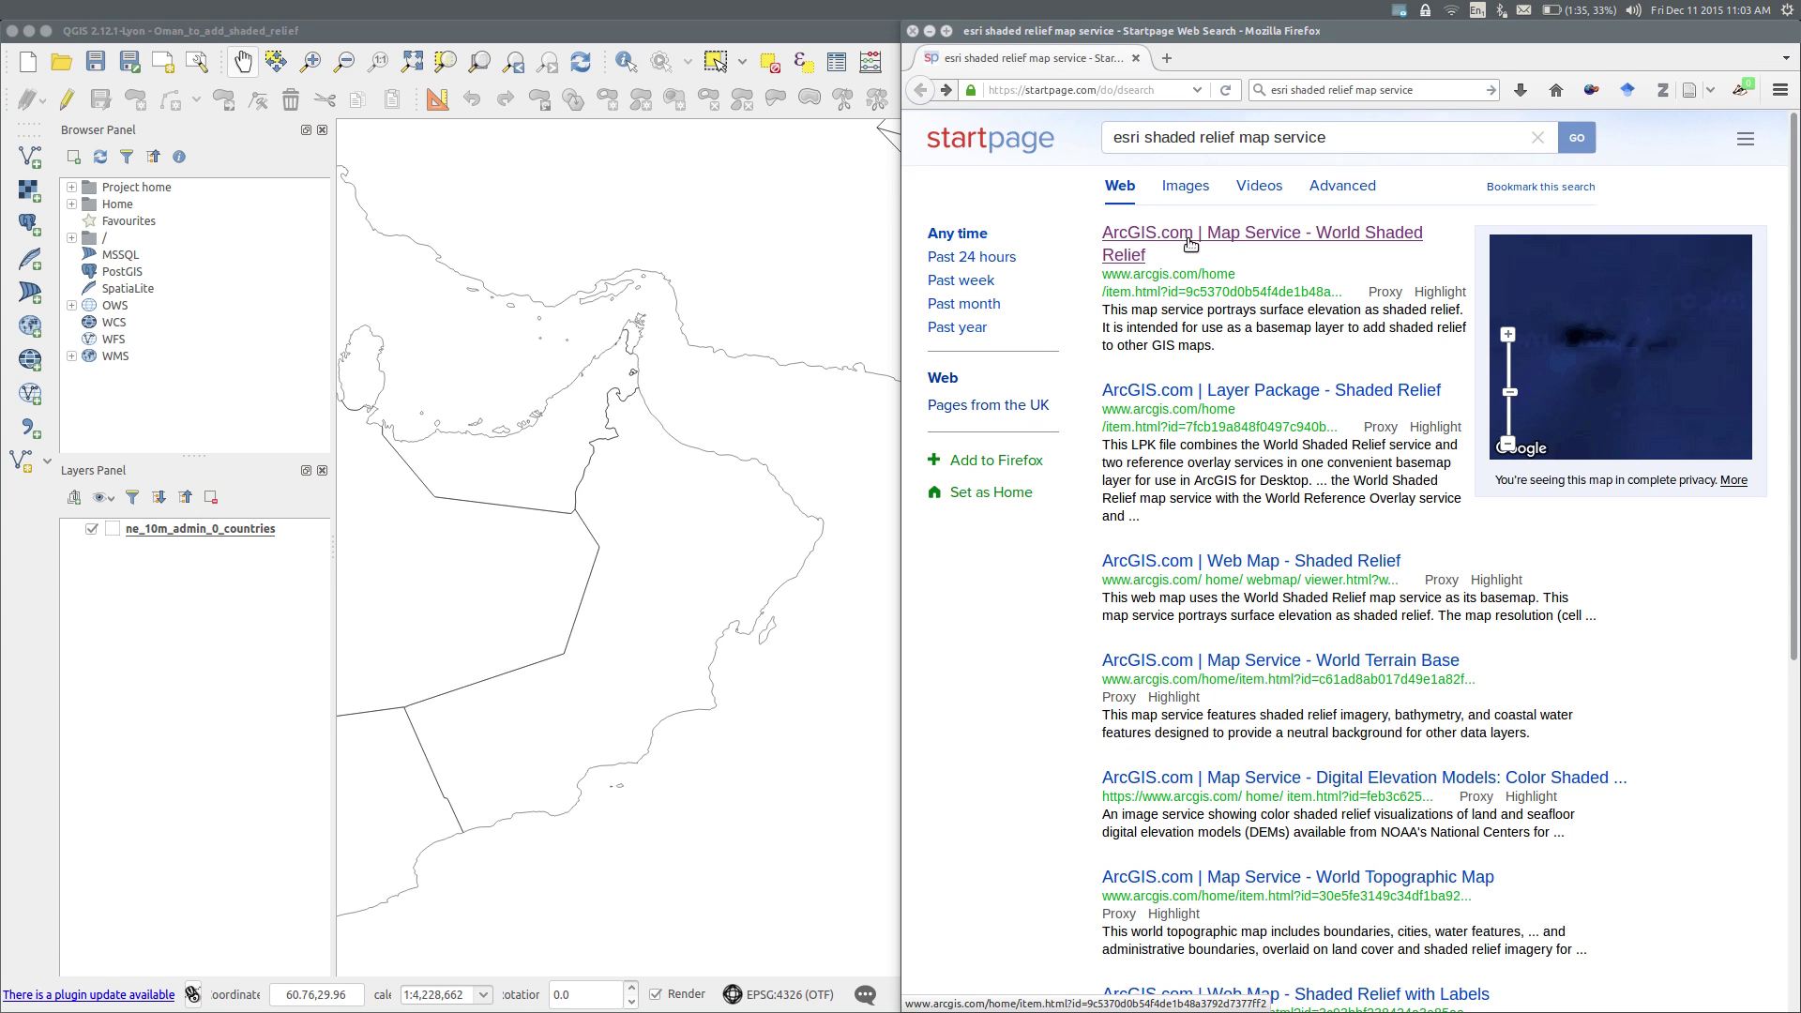
Step: Go from the World Shaded Relief result to its MapServer REST directory page
click(1272, 239)
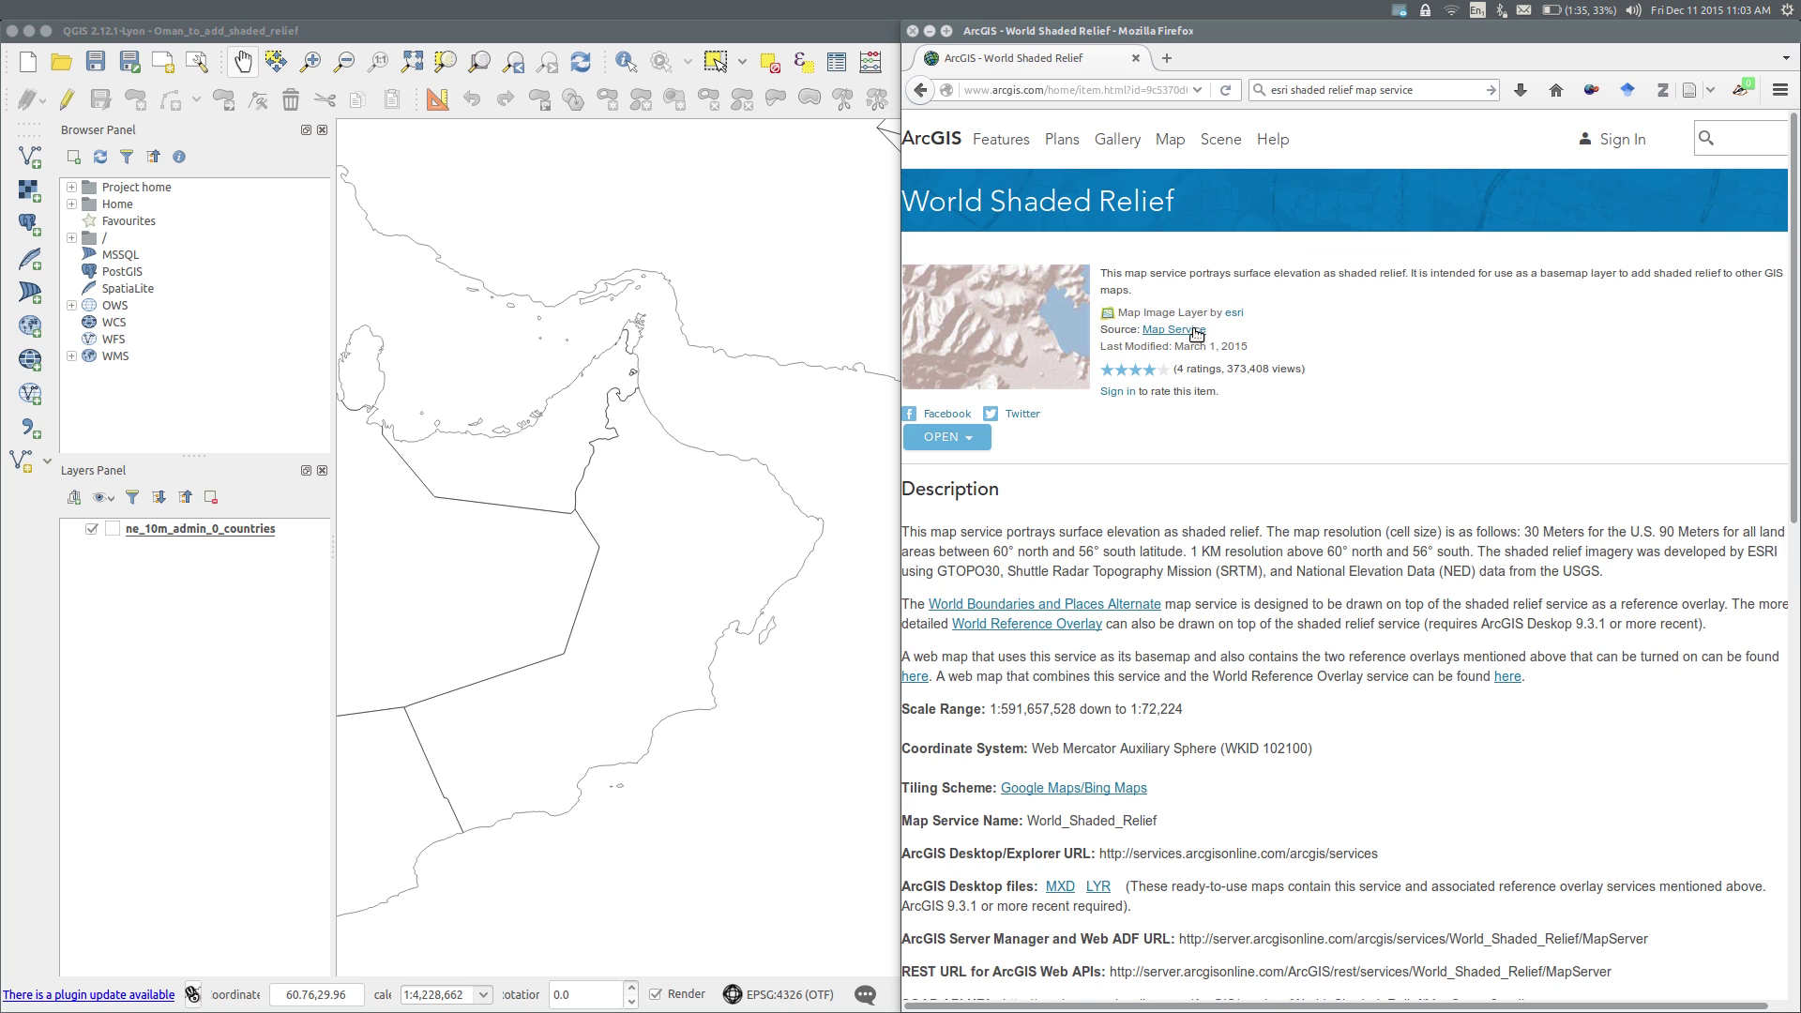
click(1193, 330)
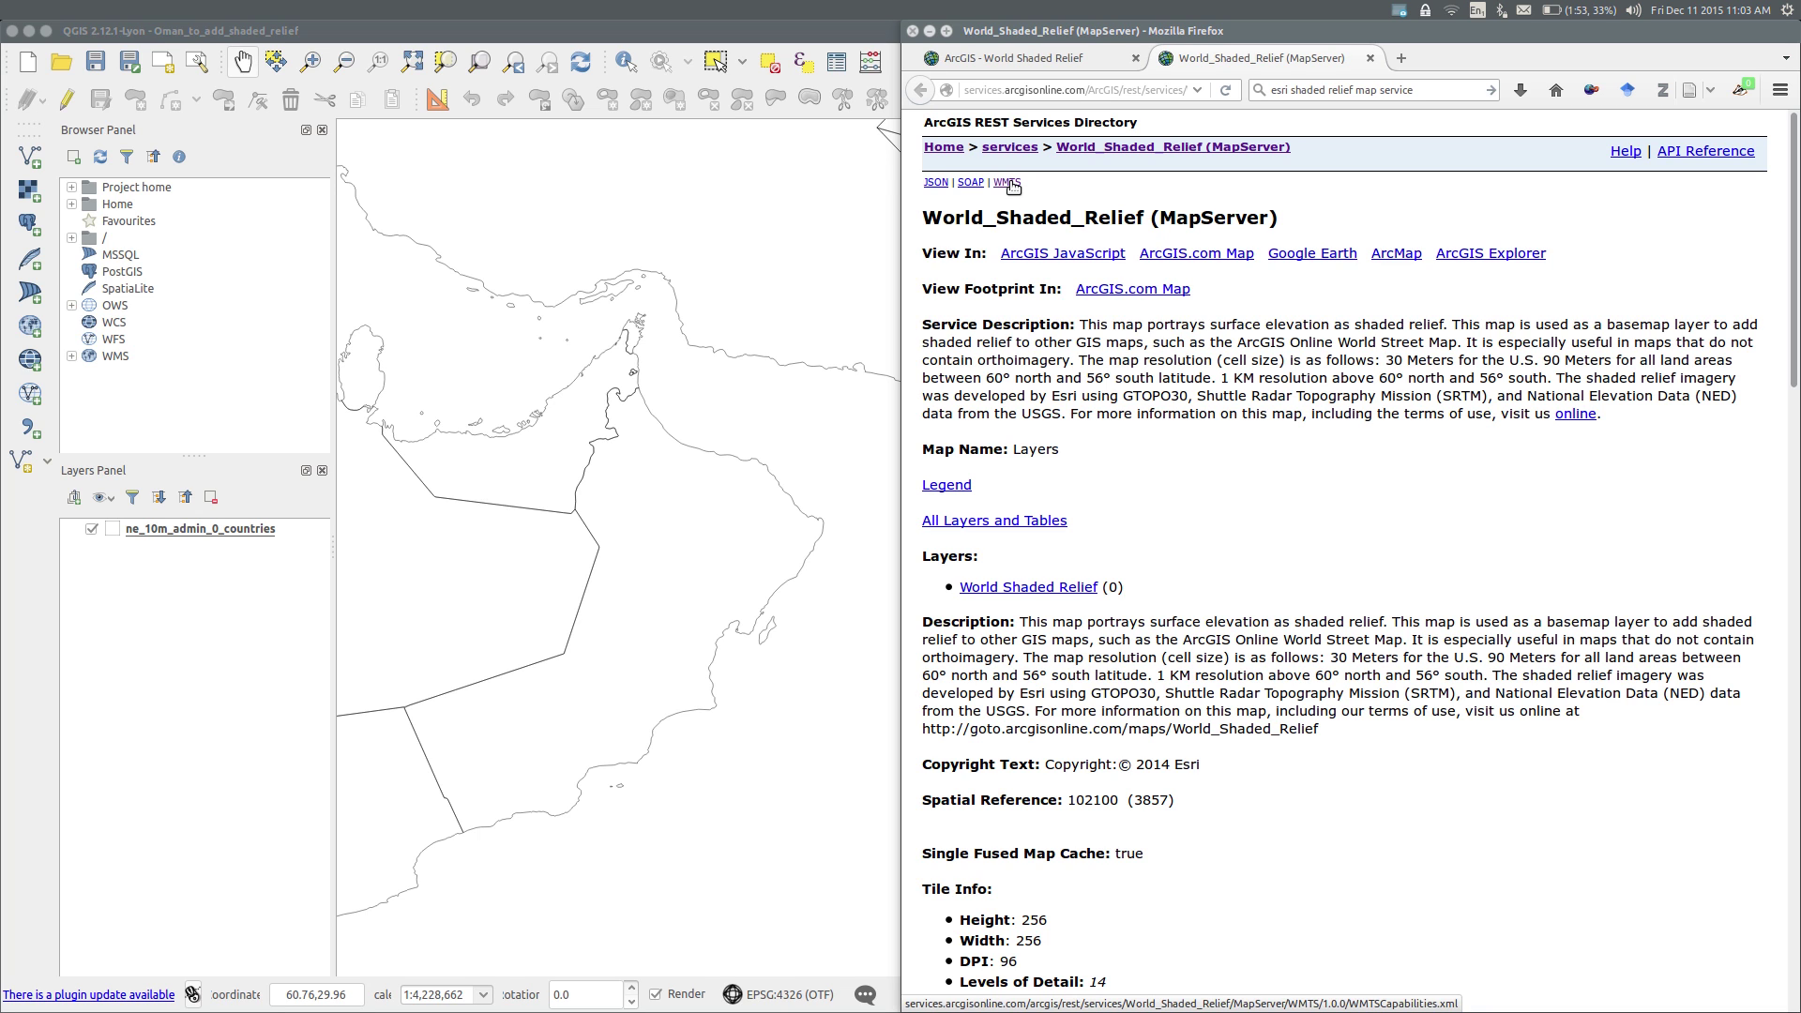
Step: Copy the WMTS capabilities XML address from Firefox and return to QGIS
click(1008, 182)
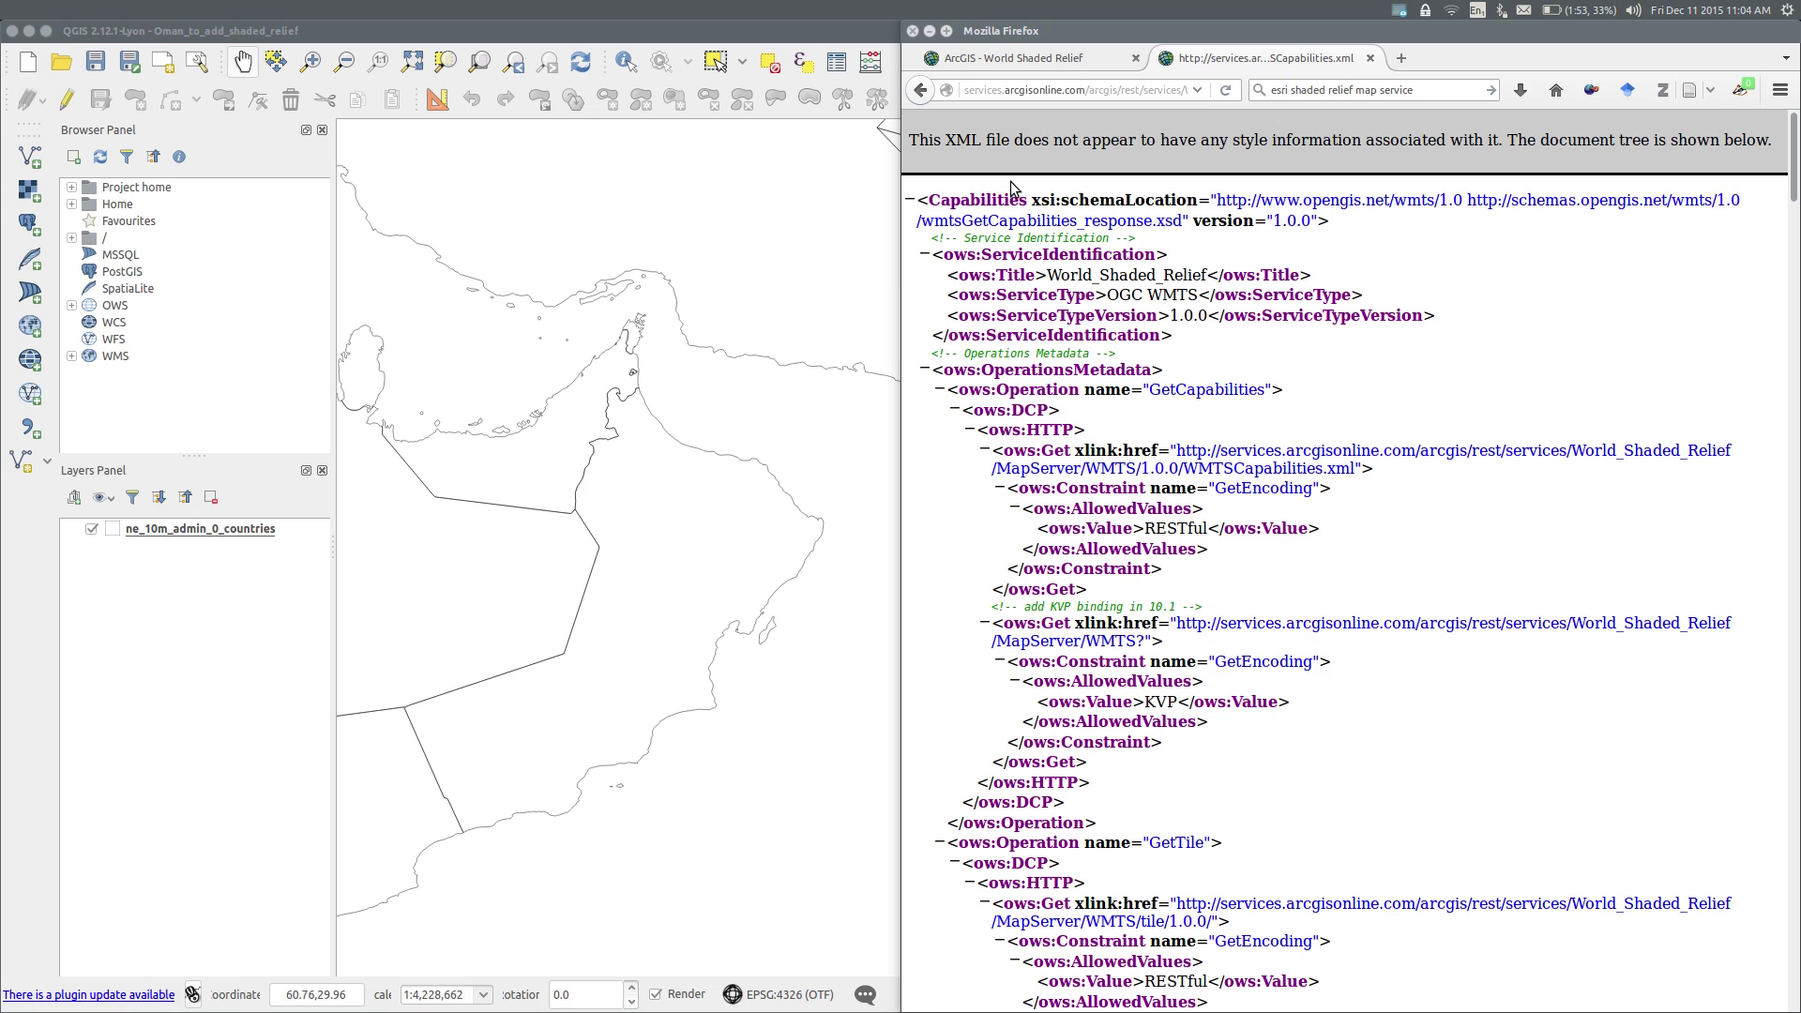
click(1142, 86)
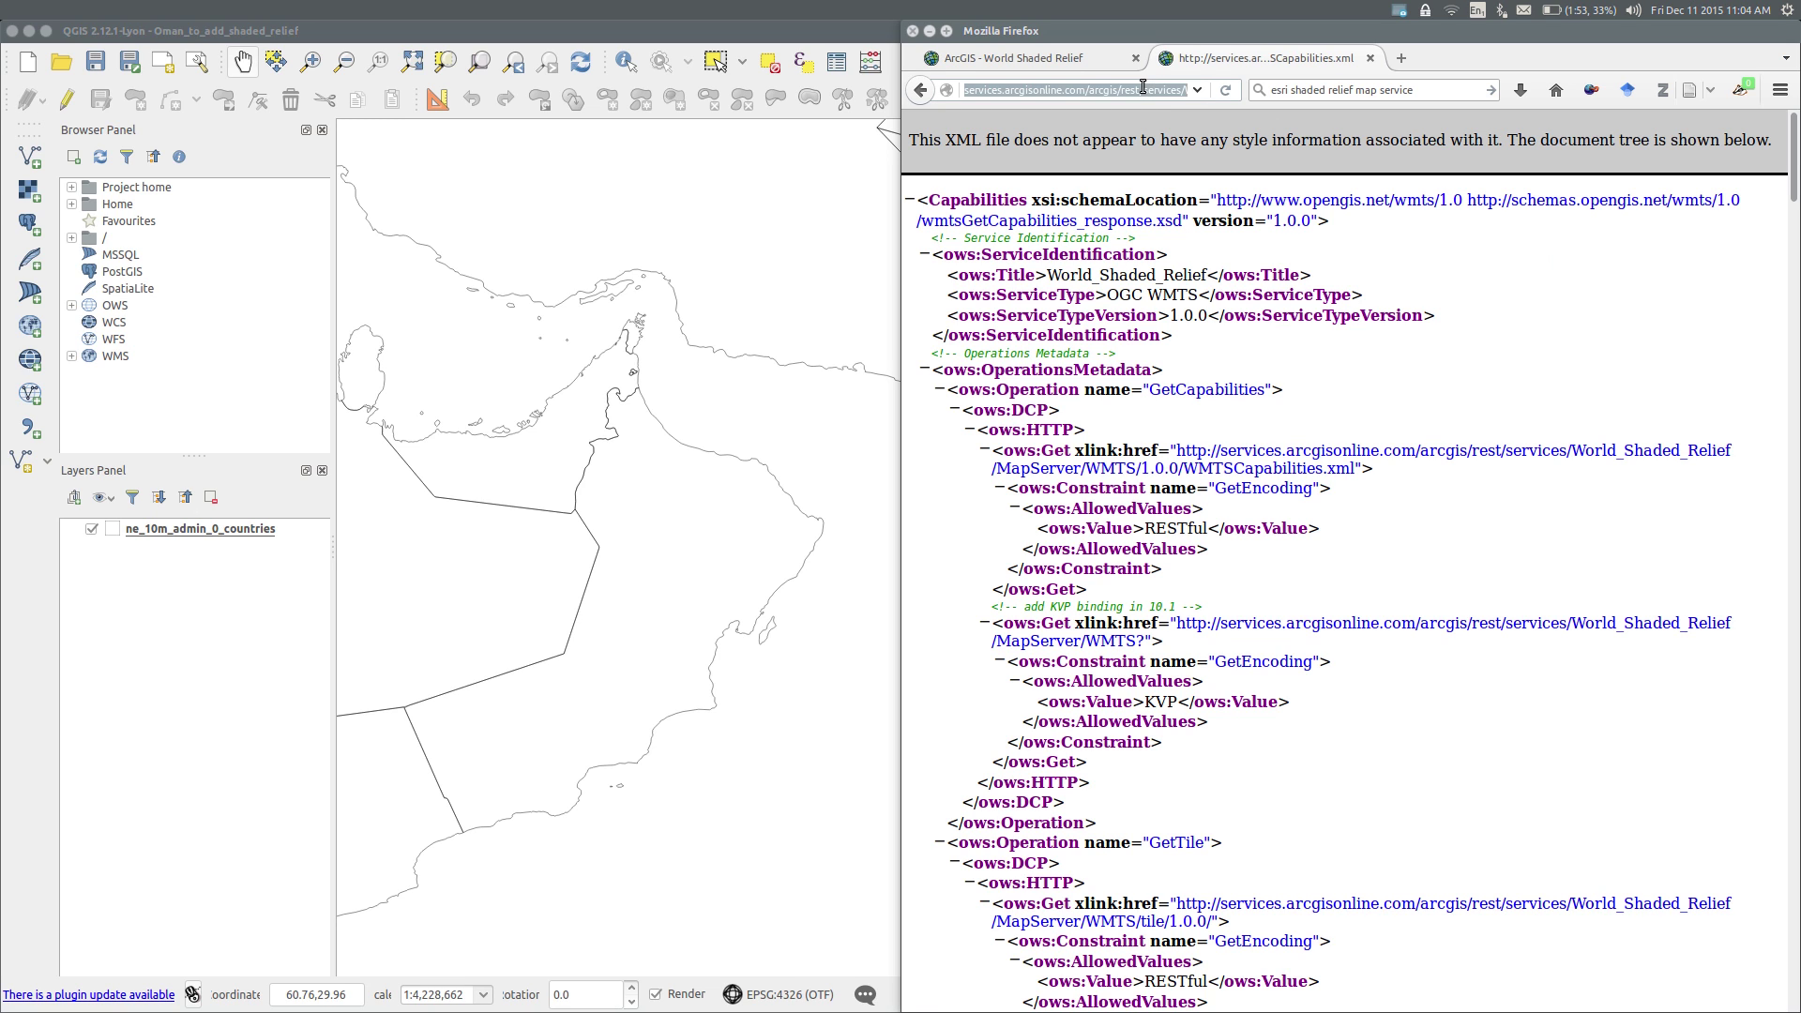
right_click(1142, 87)
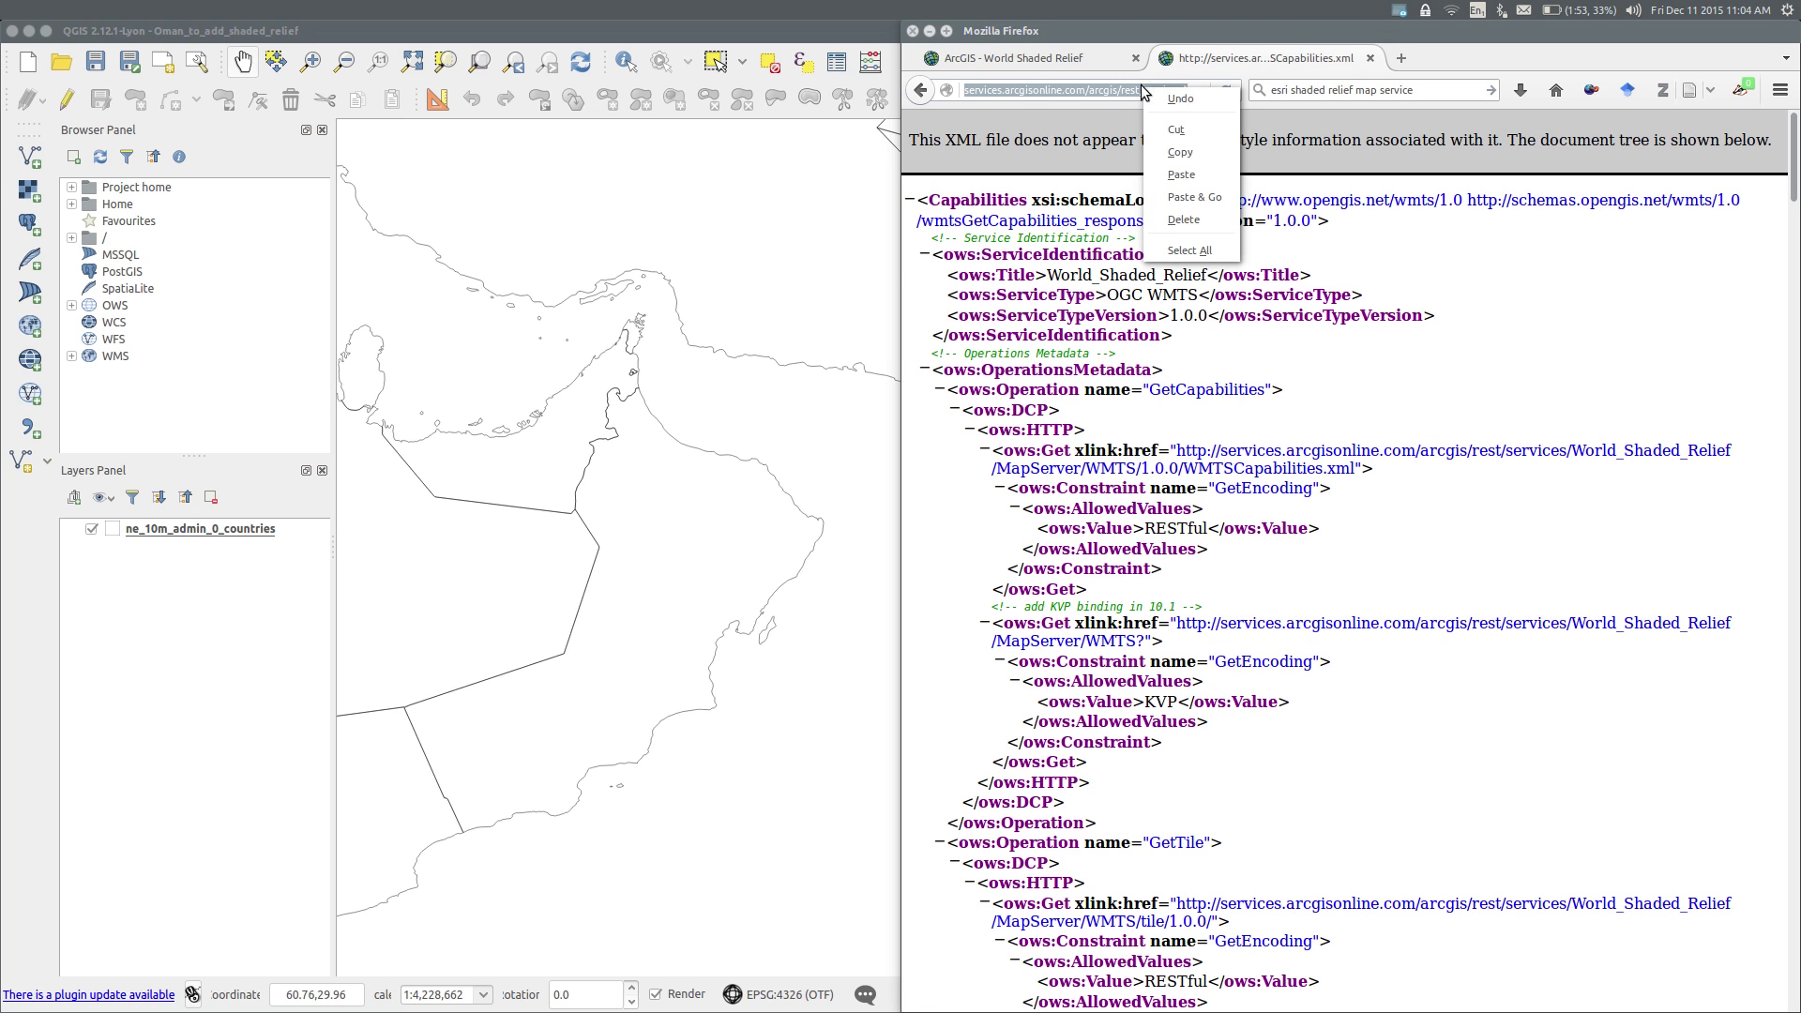
click(1182, 137)
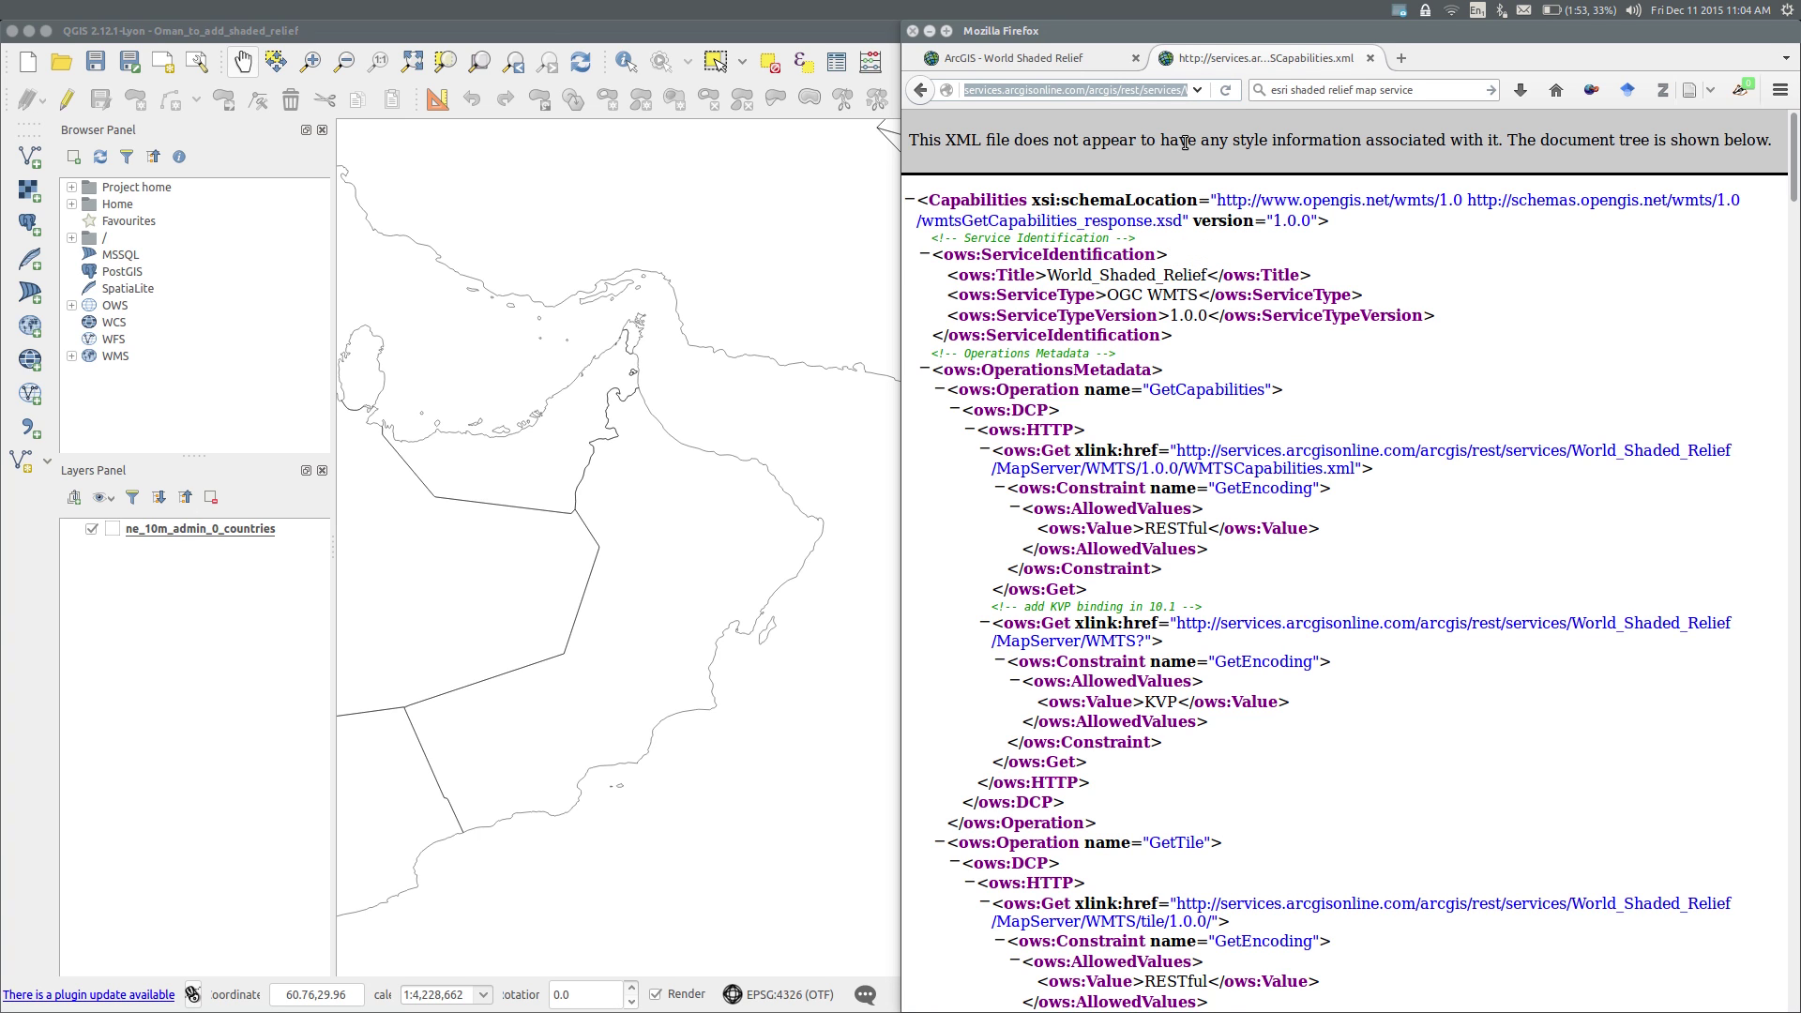
click(695, 34)
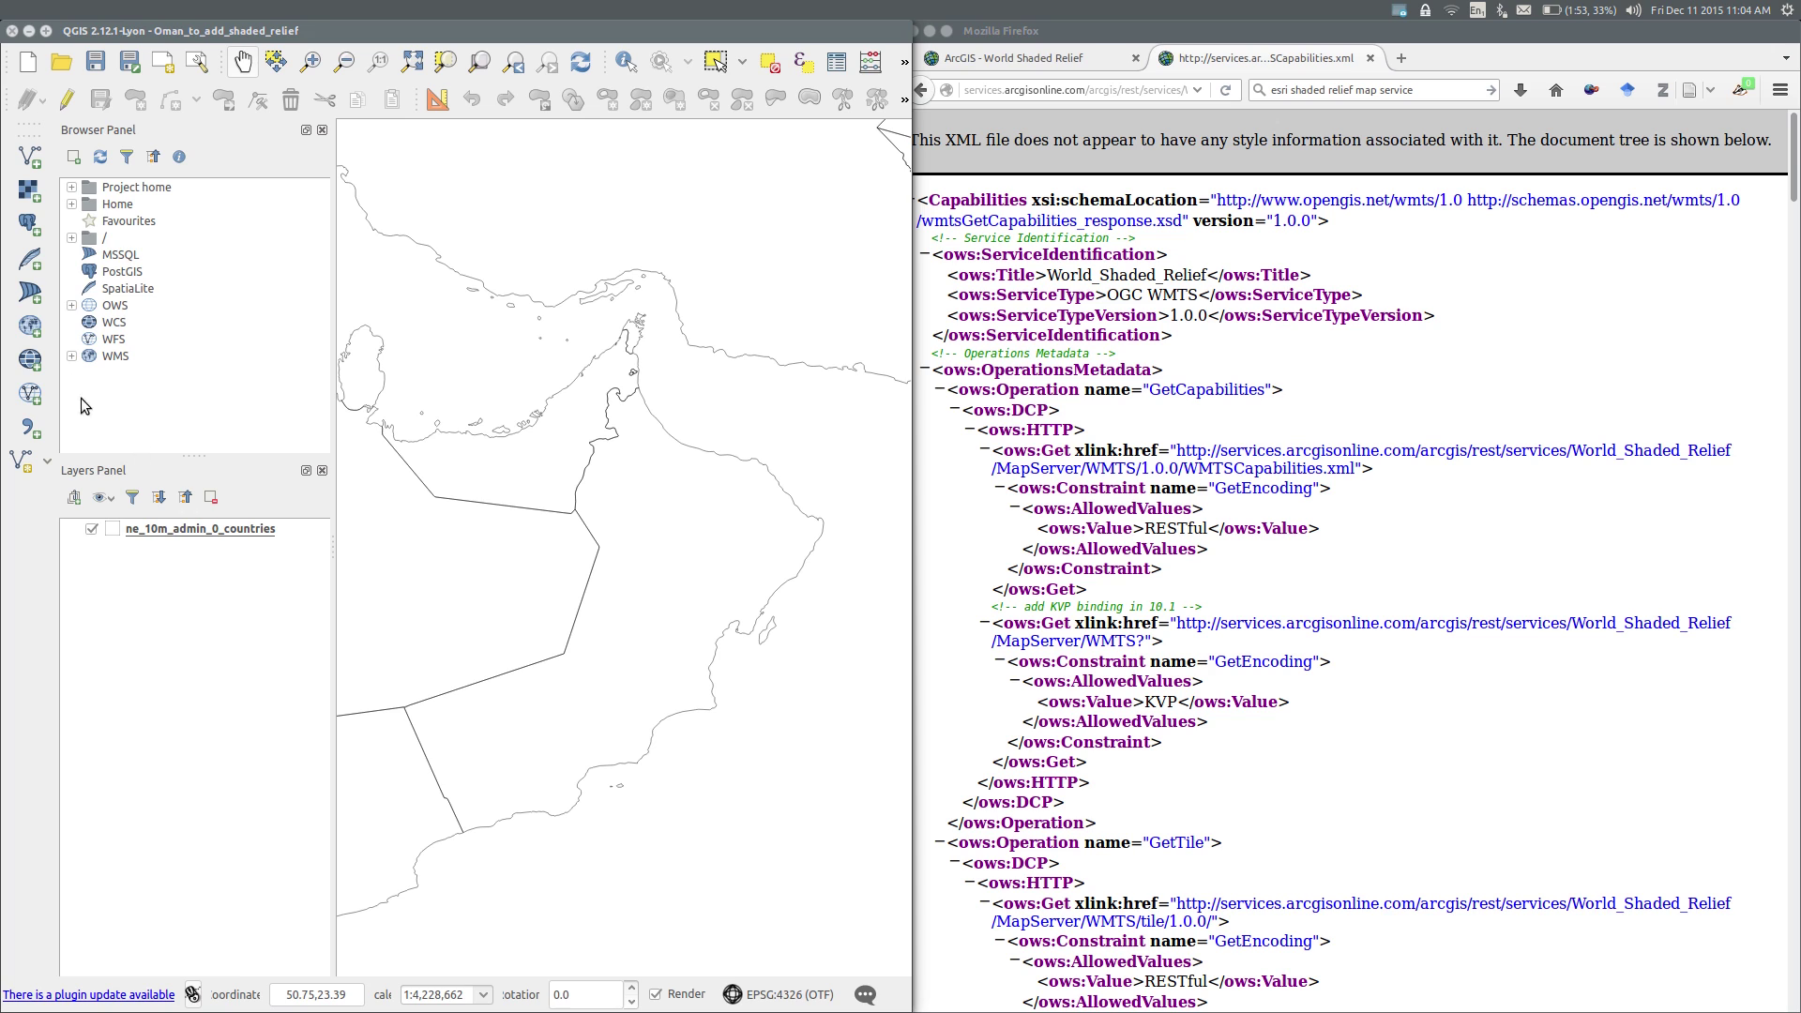
Step: Save a WMTS connection 'World Shaded Relief' using the pasted capabilities URL
click(31, 325)
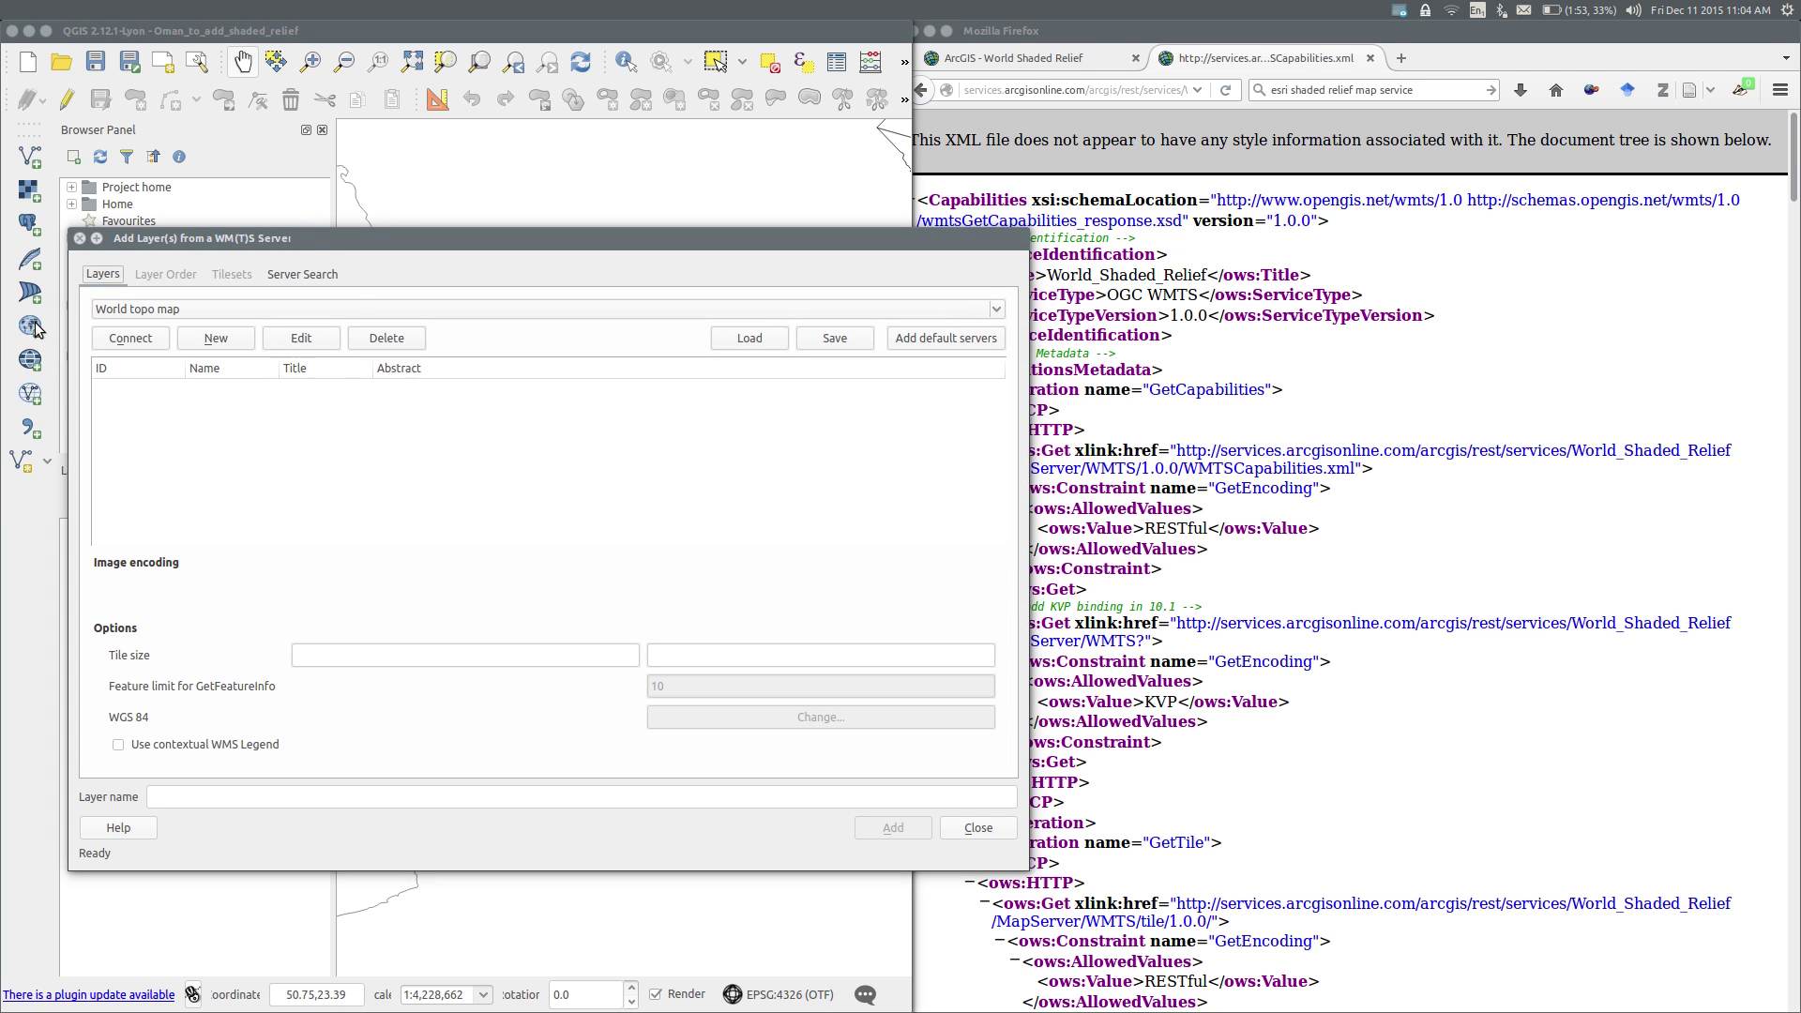
click(211, 339)
click(400, 292)
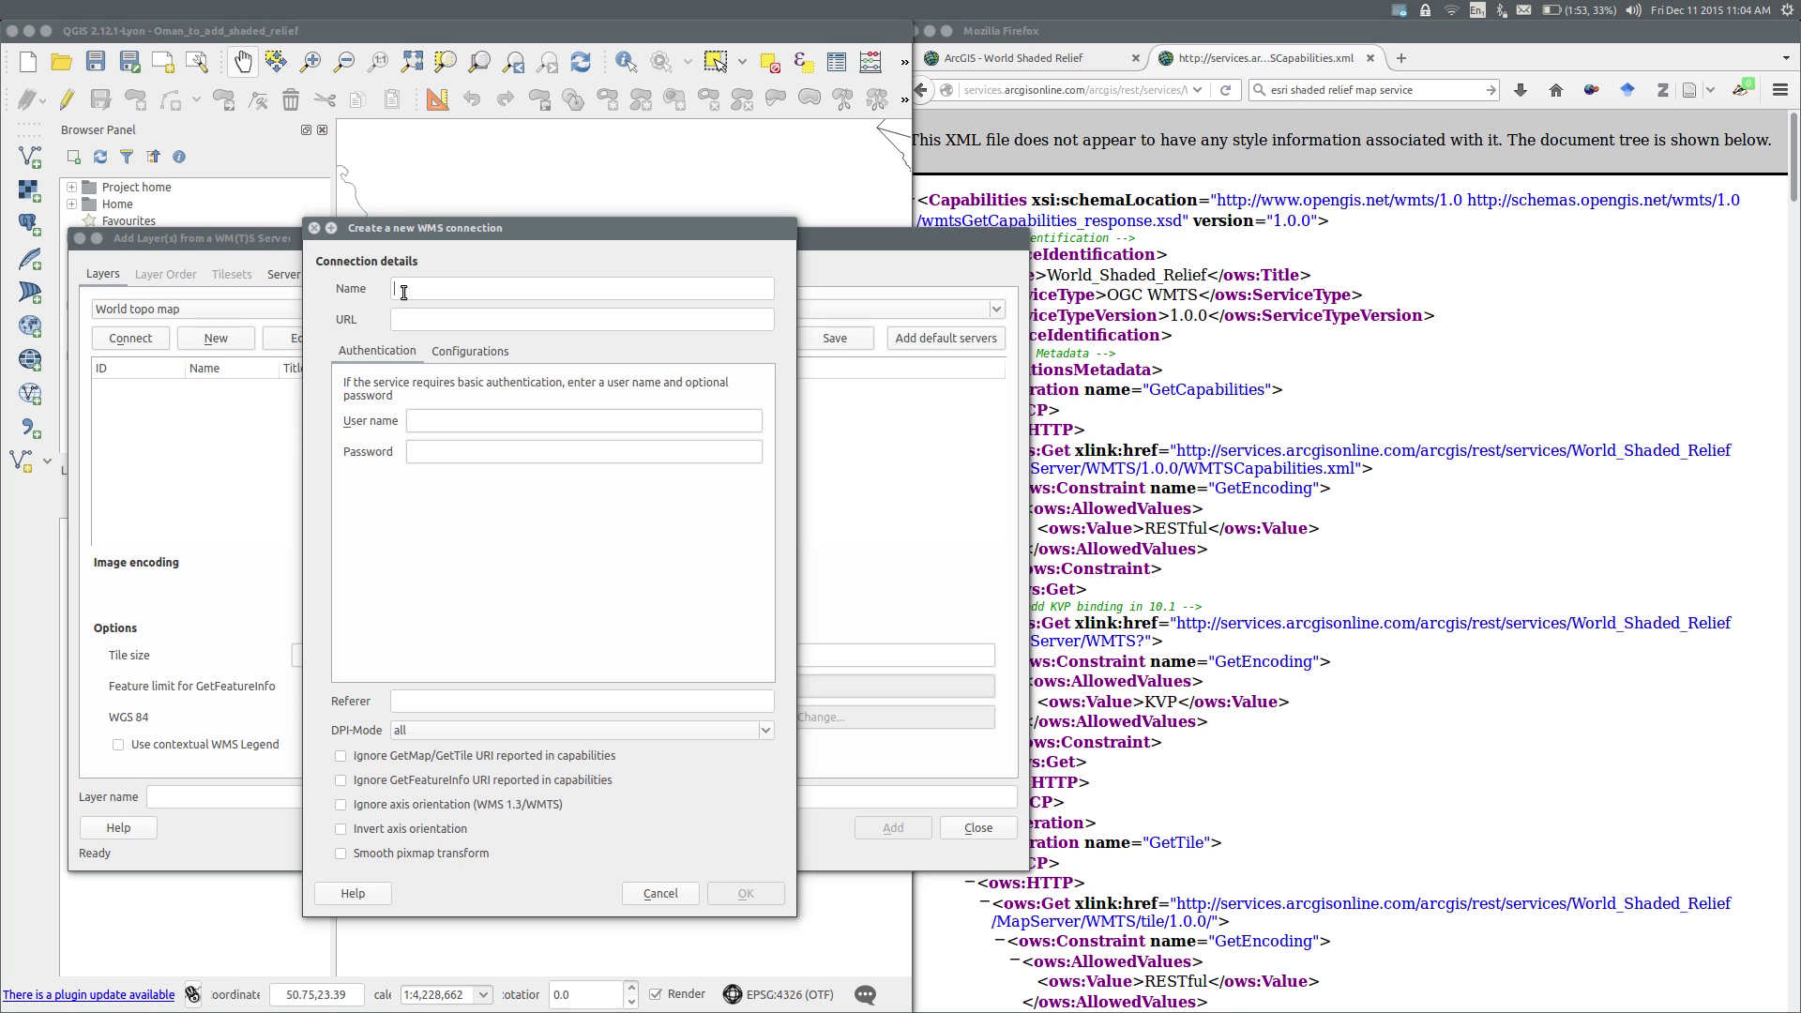
text(World S)
text(haded )
text(Relief)
click(425, 320)
right_click(425, 320)
click(470, 422)
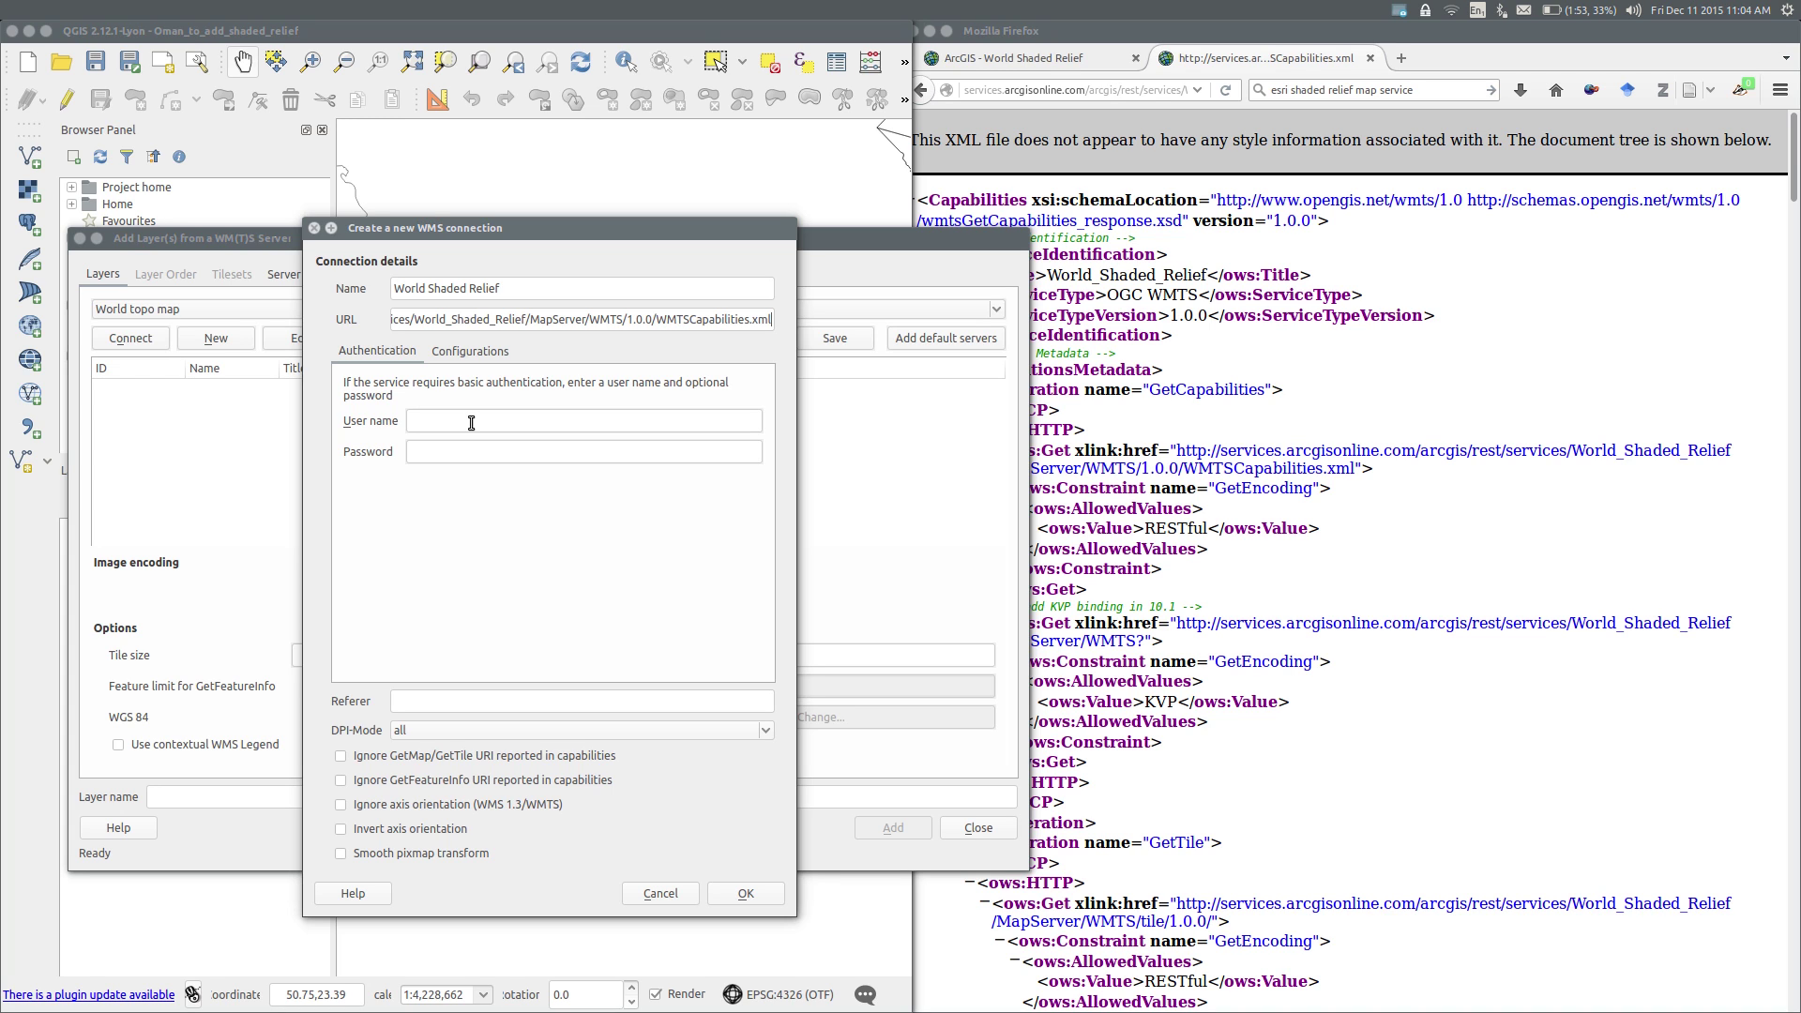
click(746, 894)
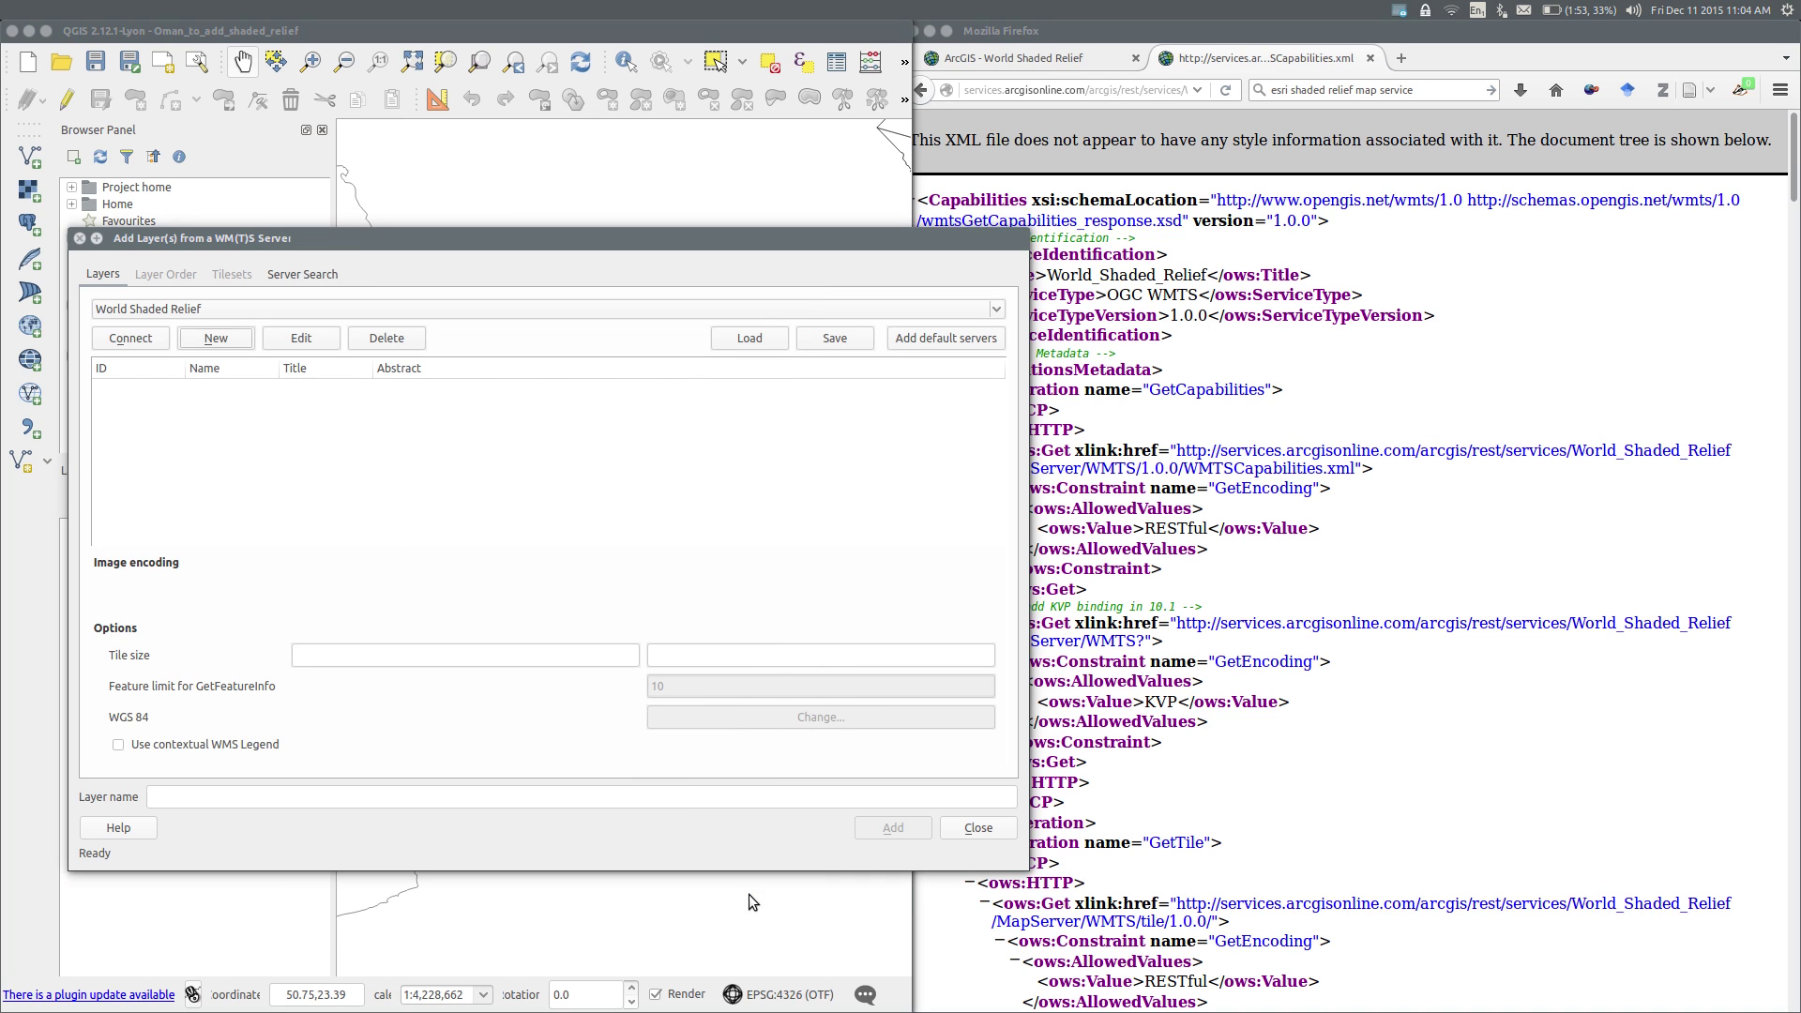
Step: Connect and add the default028mm World_Shaded_Relief tileset to the project
click(139, 339)
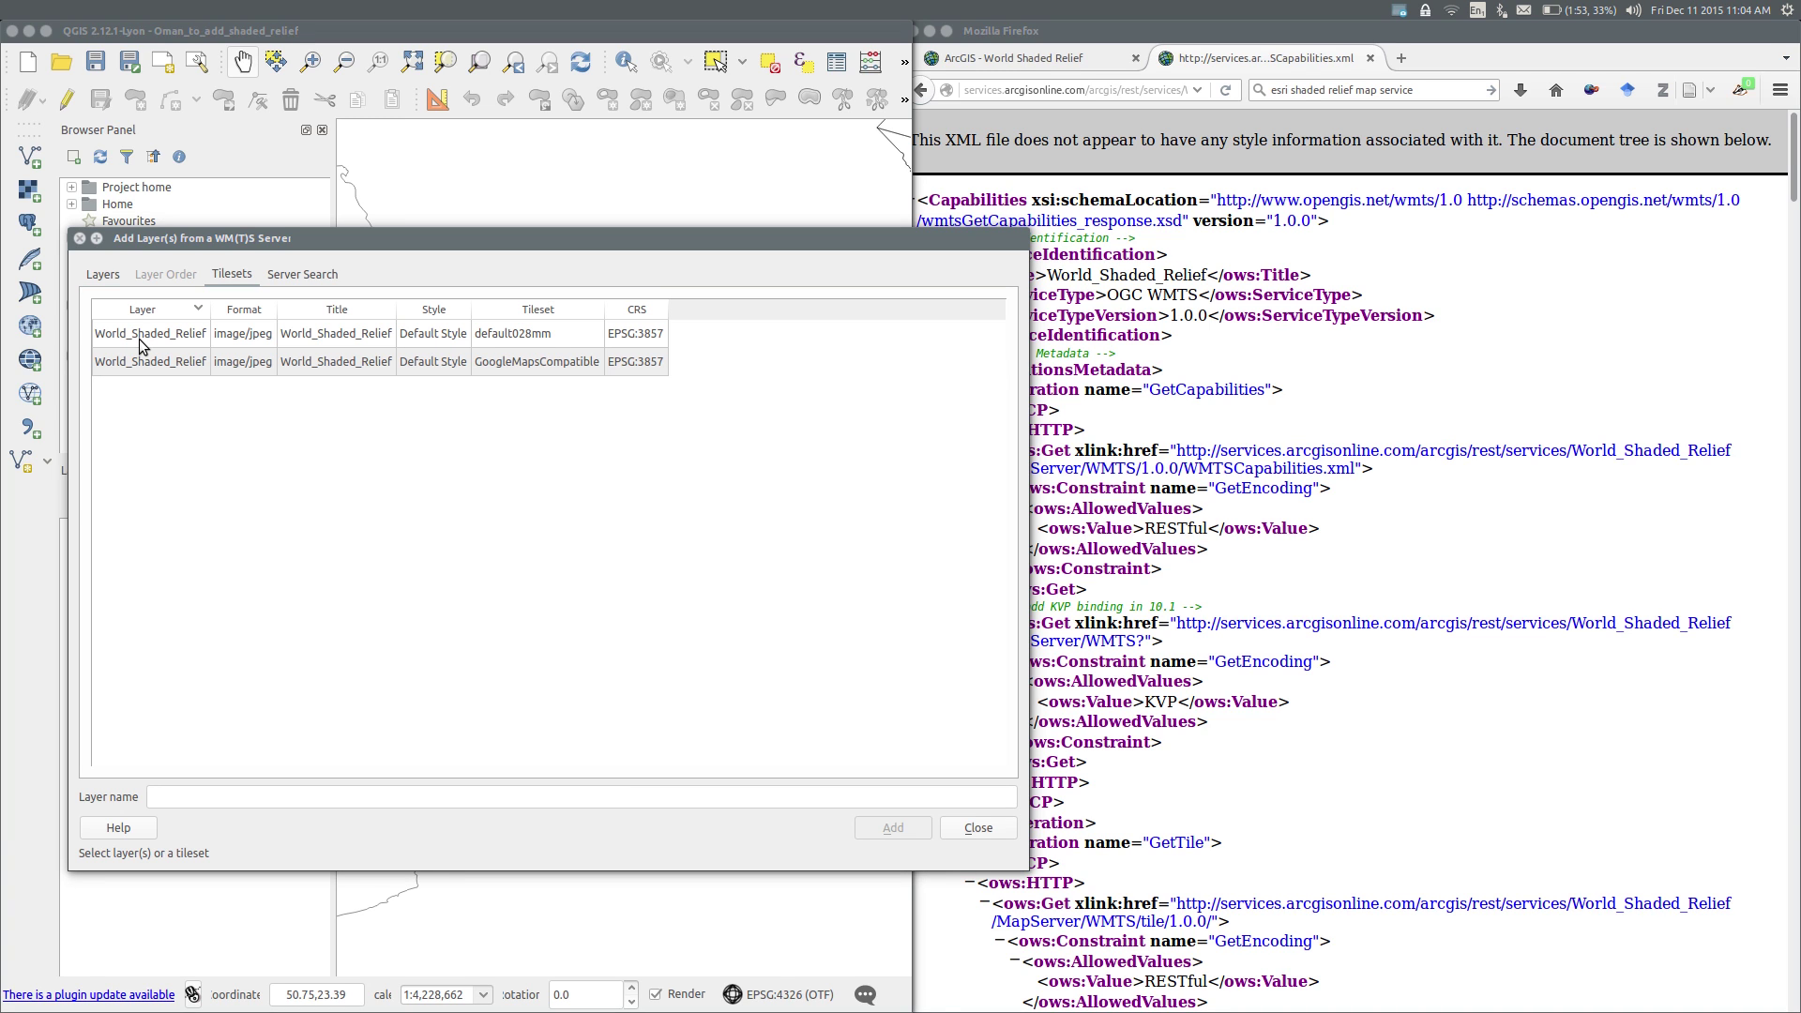
click(189, 338)
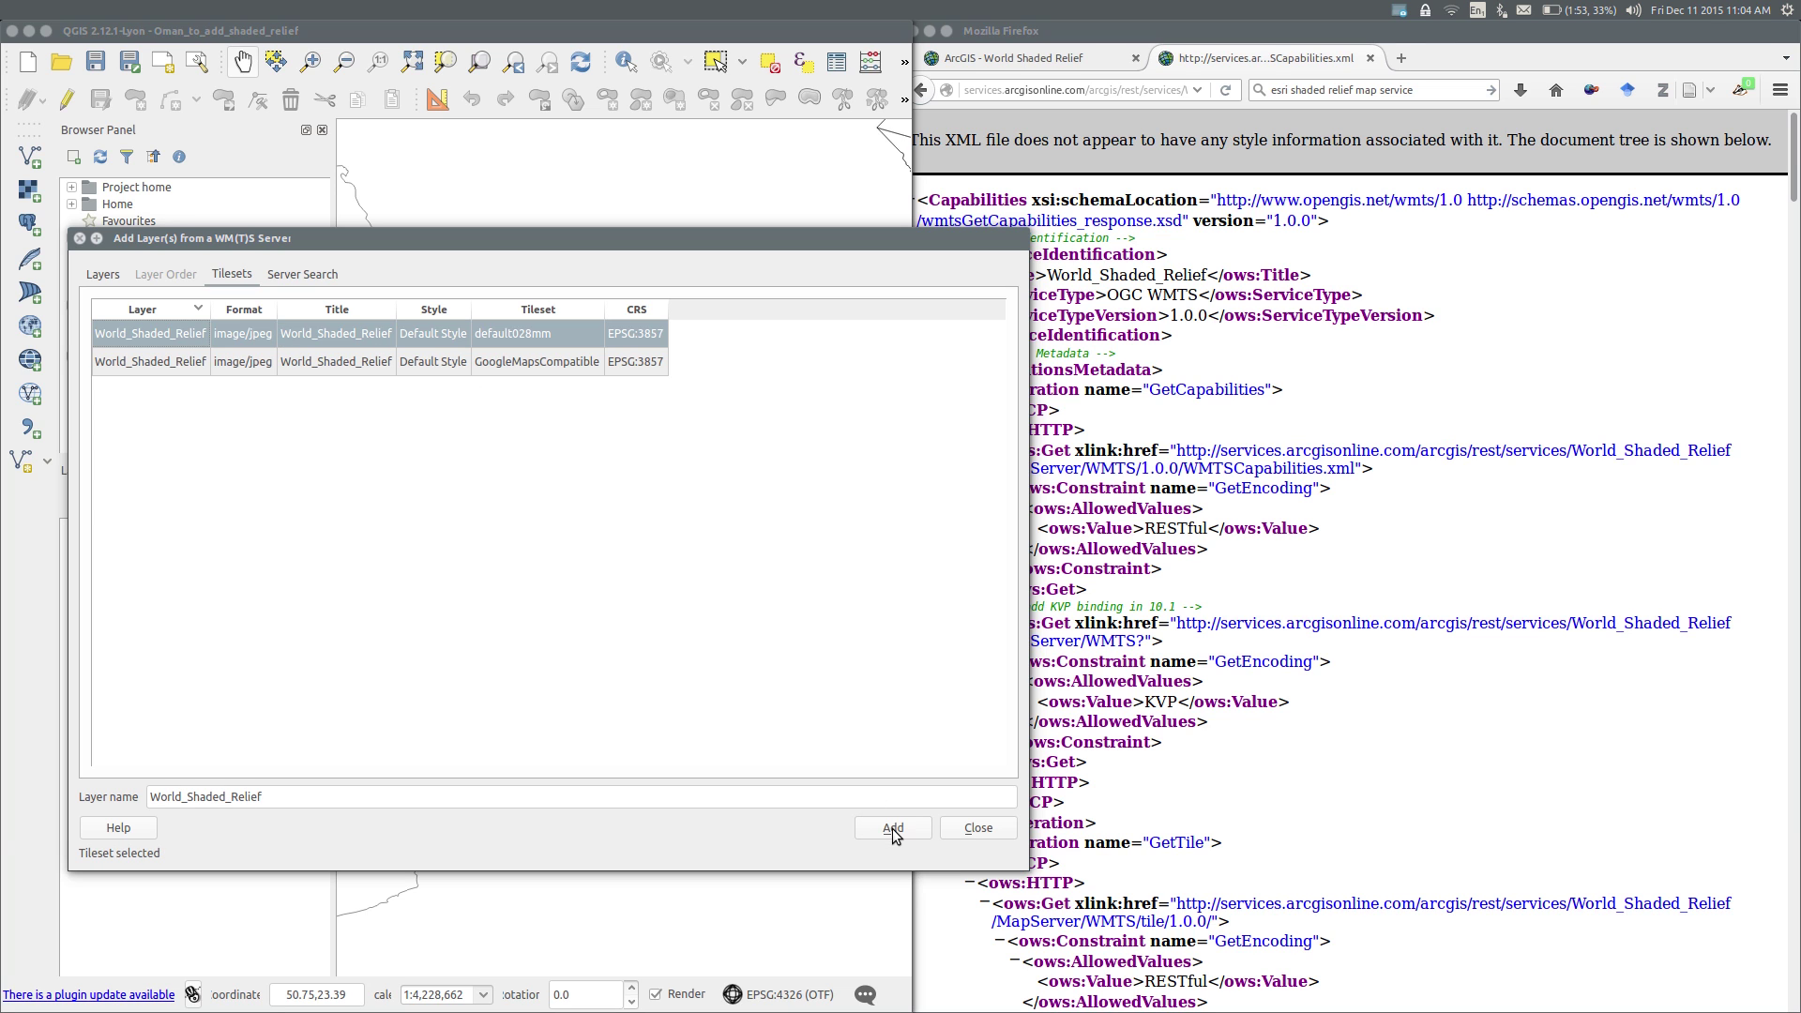
click(892, 829)
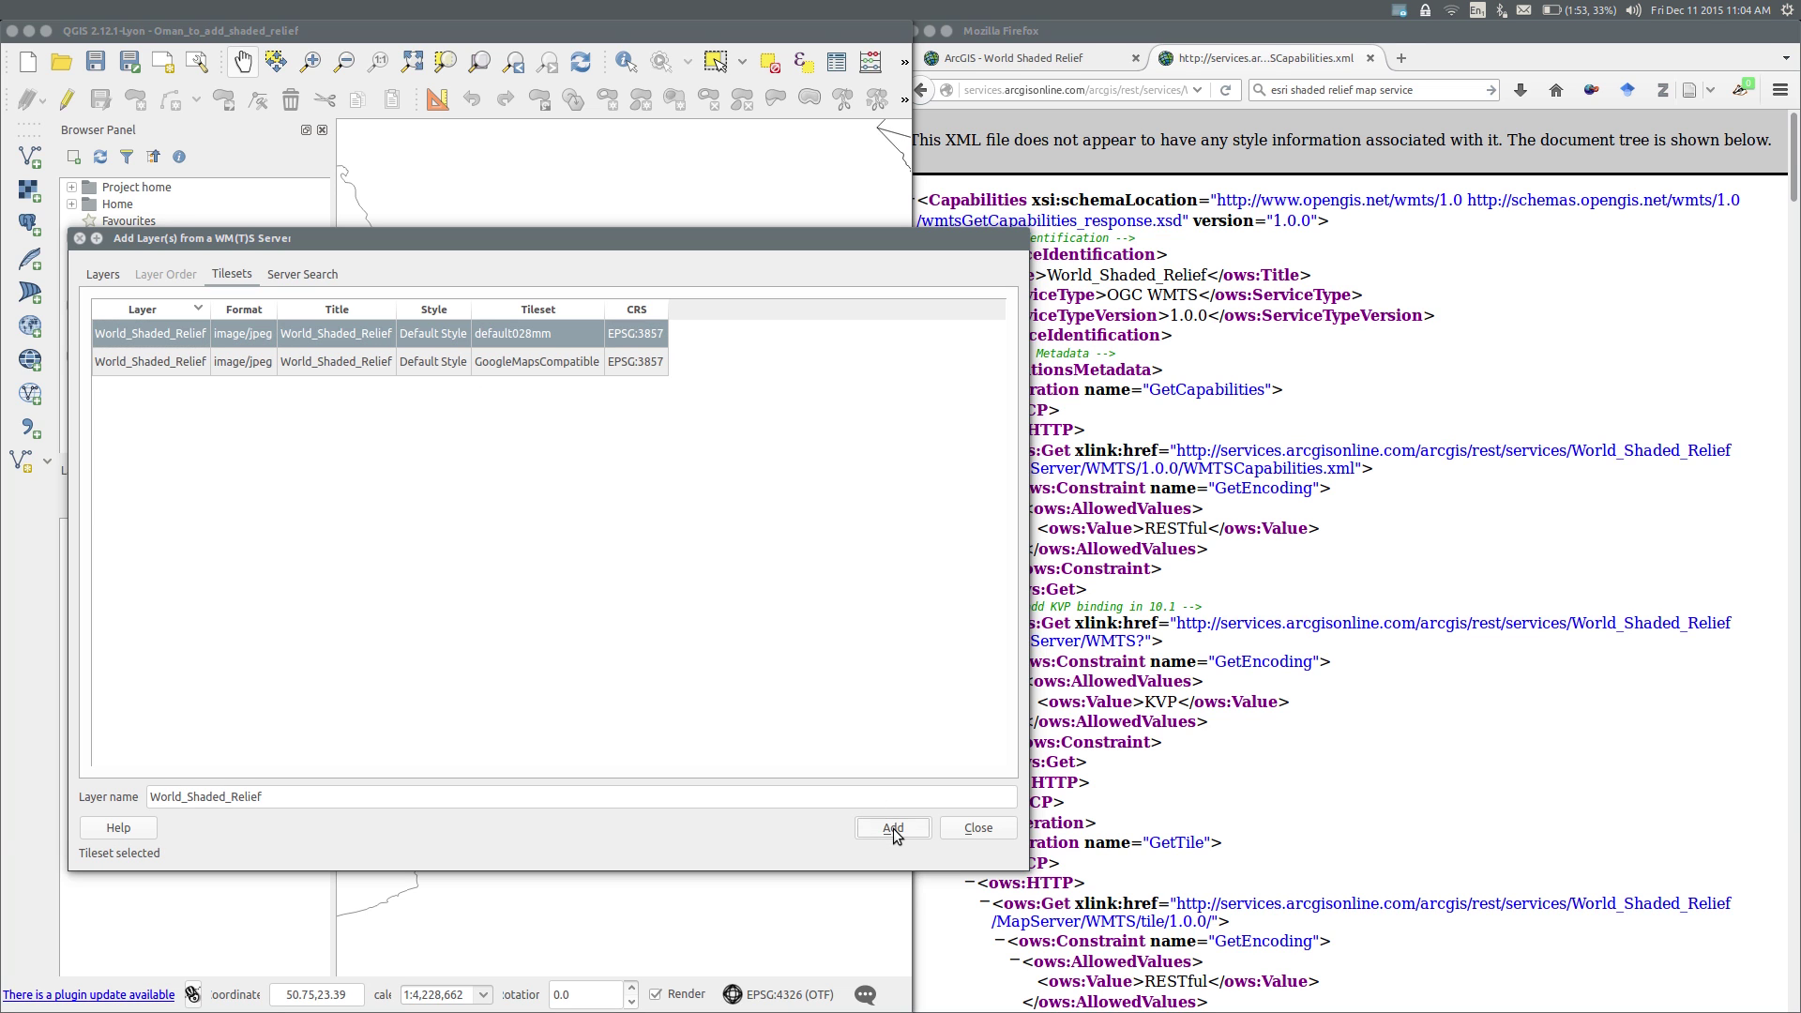
click(977, 829)
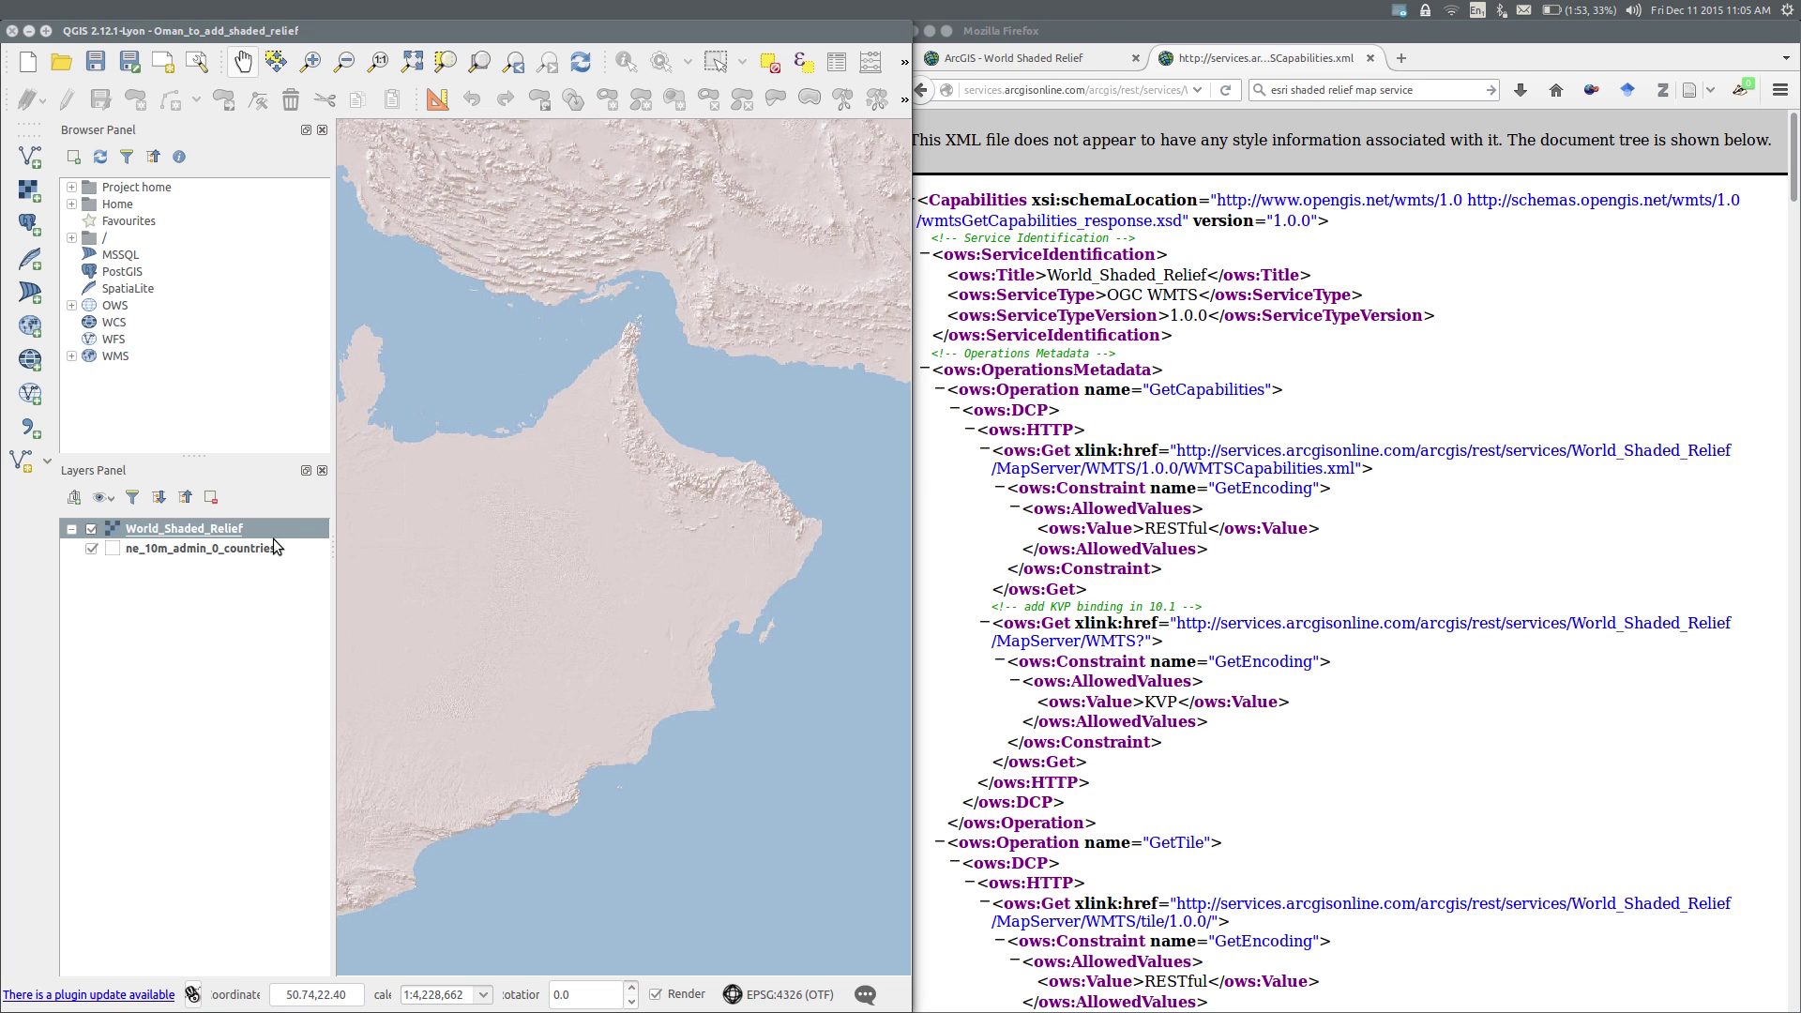
Step: Move World_Shaded_Relief below ne_10m_admin_0_countries in the Layers panel
drag(234, 532, 232, 577)
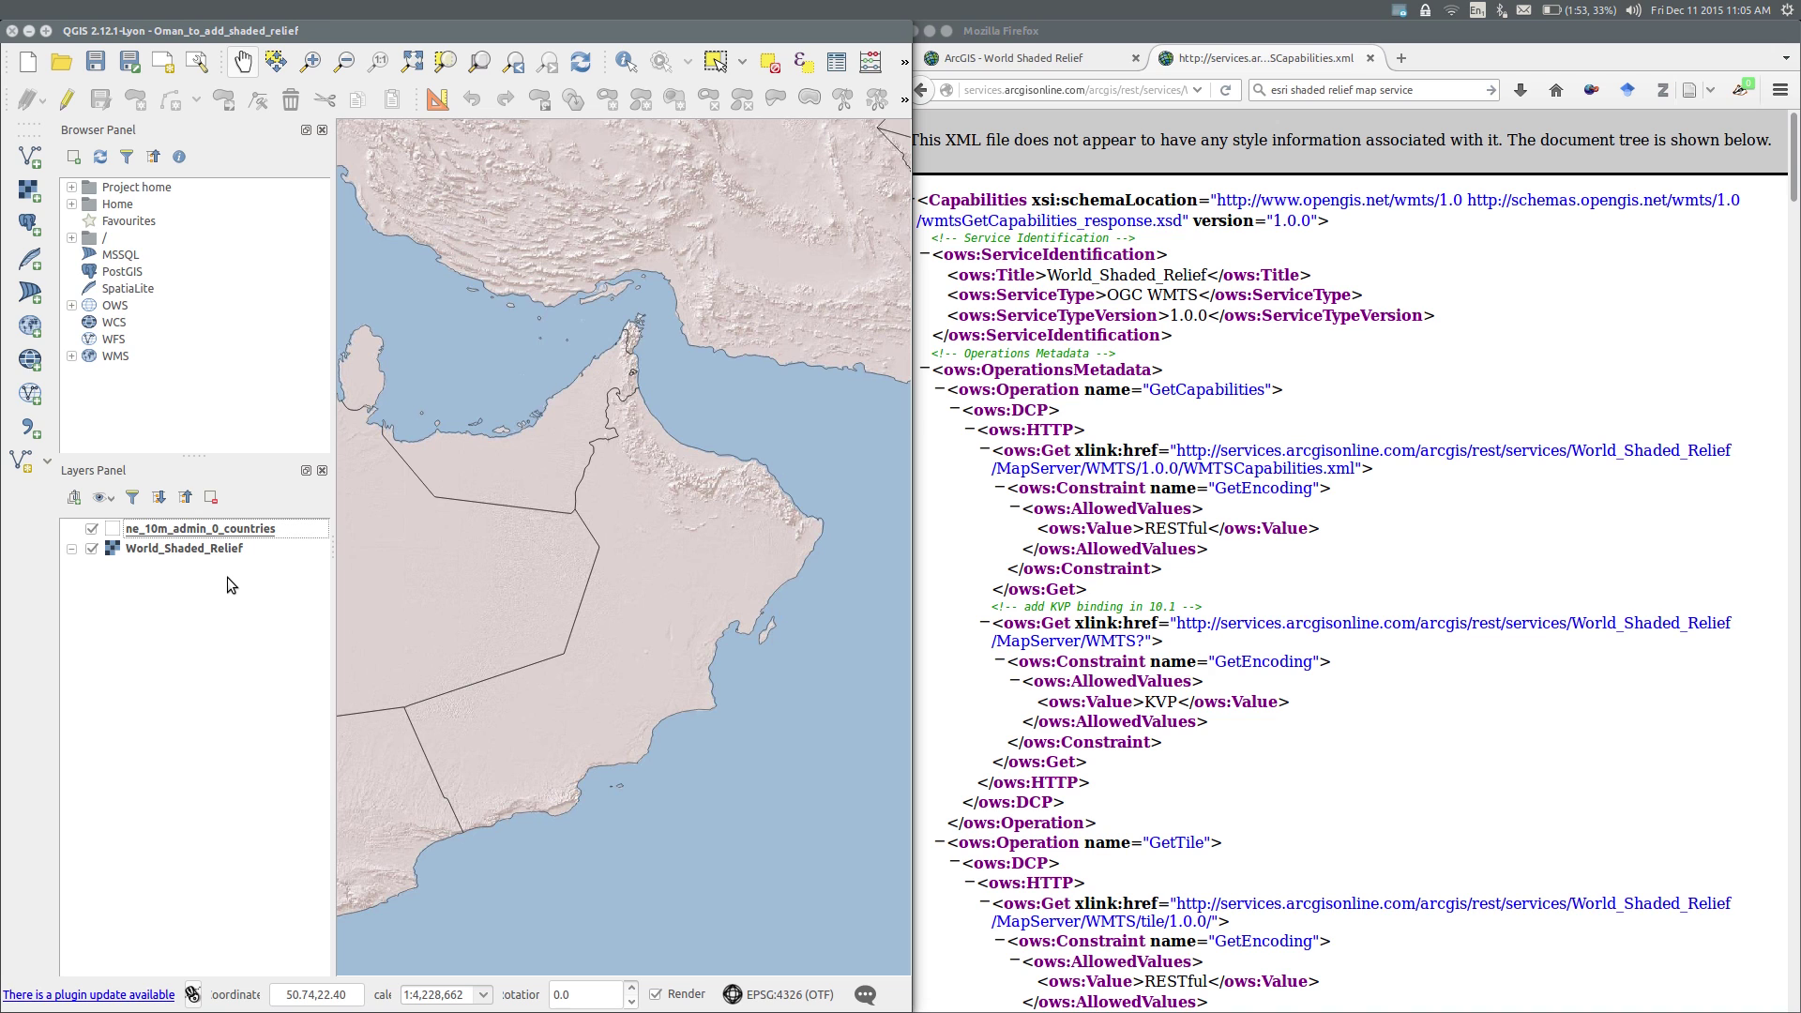
Step: Give ne_10m_admin_0_countries a pale cream simple fill in its layer style properties
right_click(242, 531)
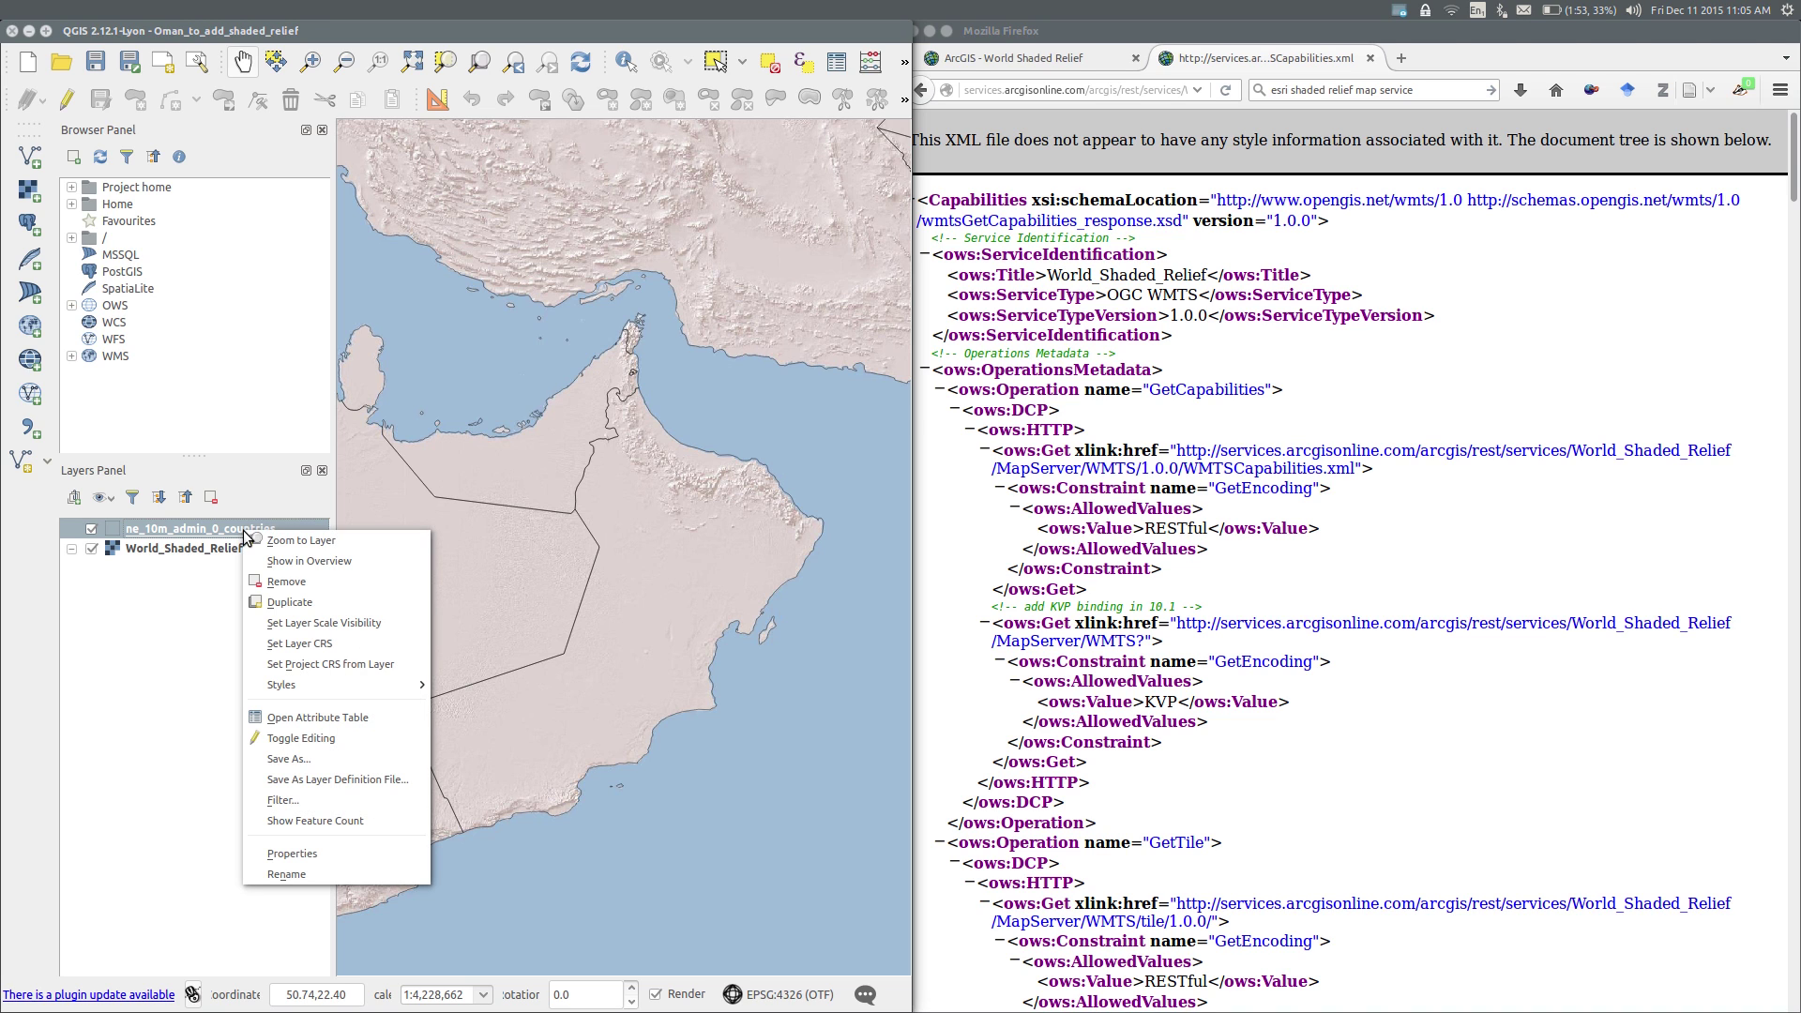
click(347, 854)
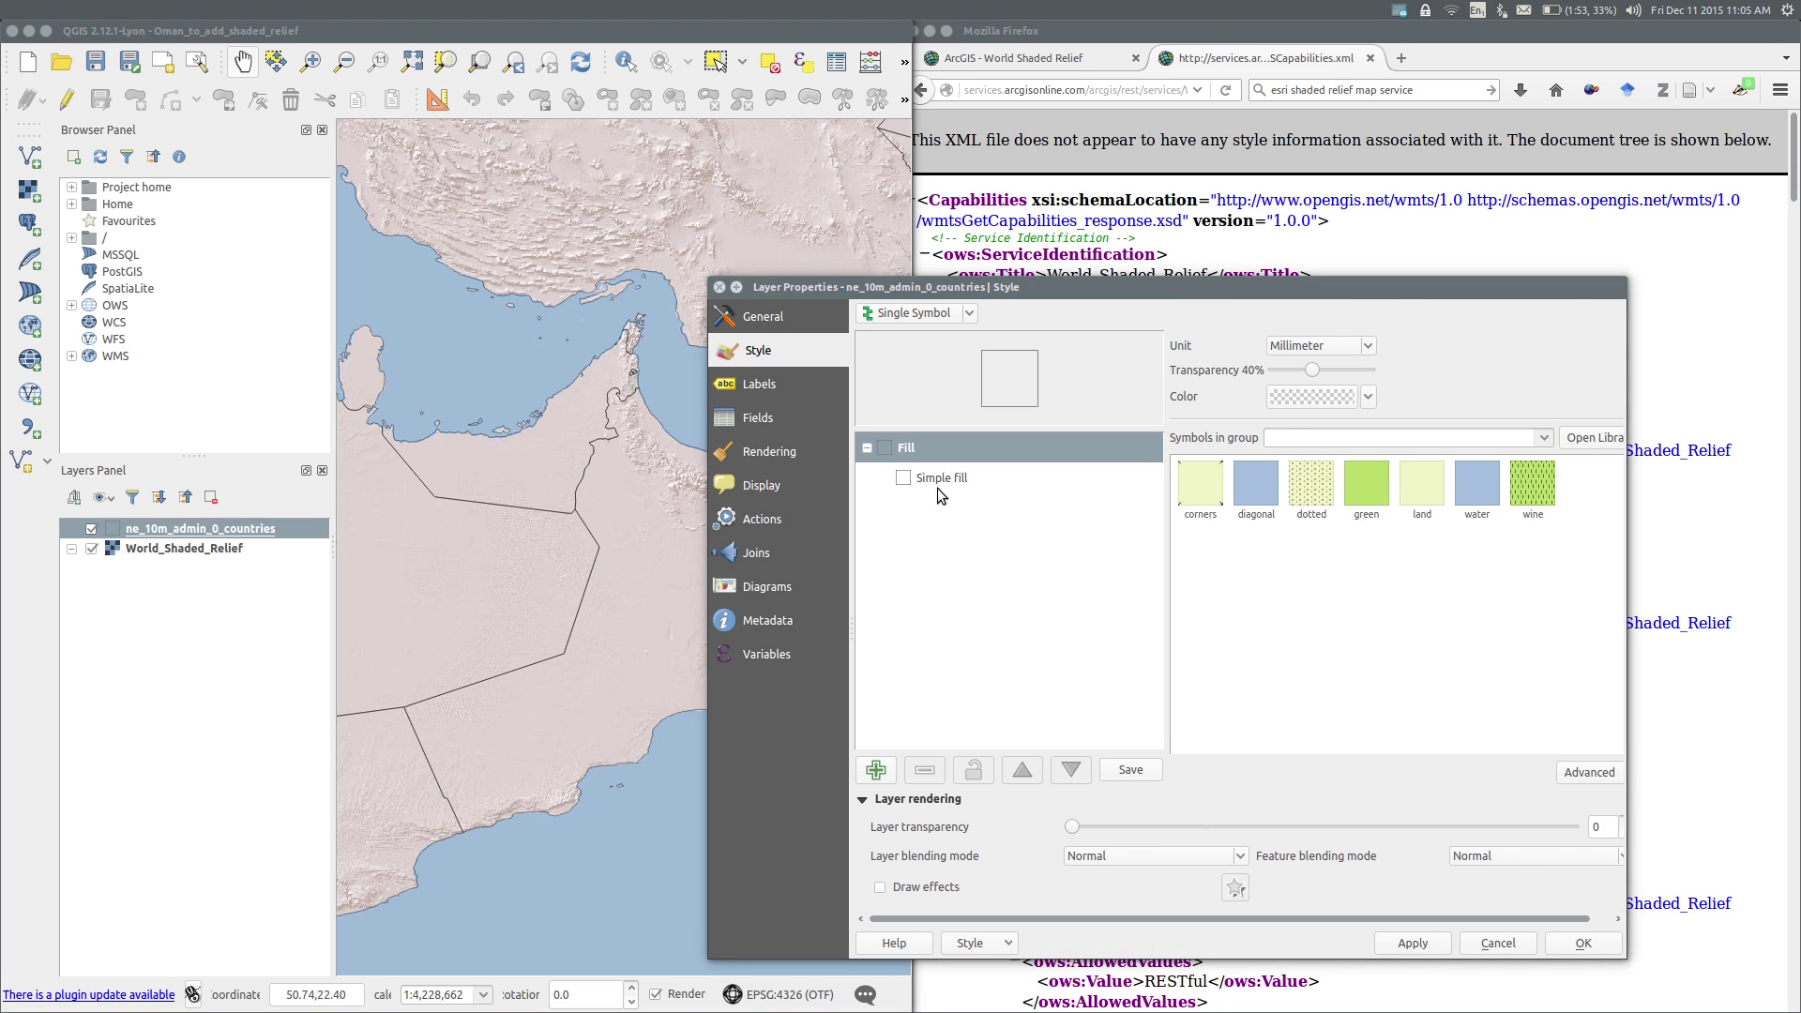
click(945, 480)
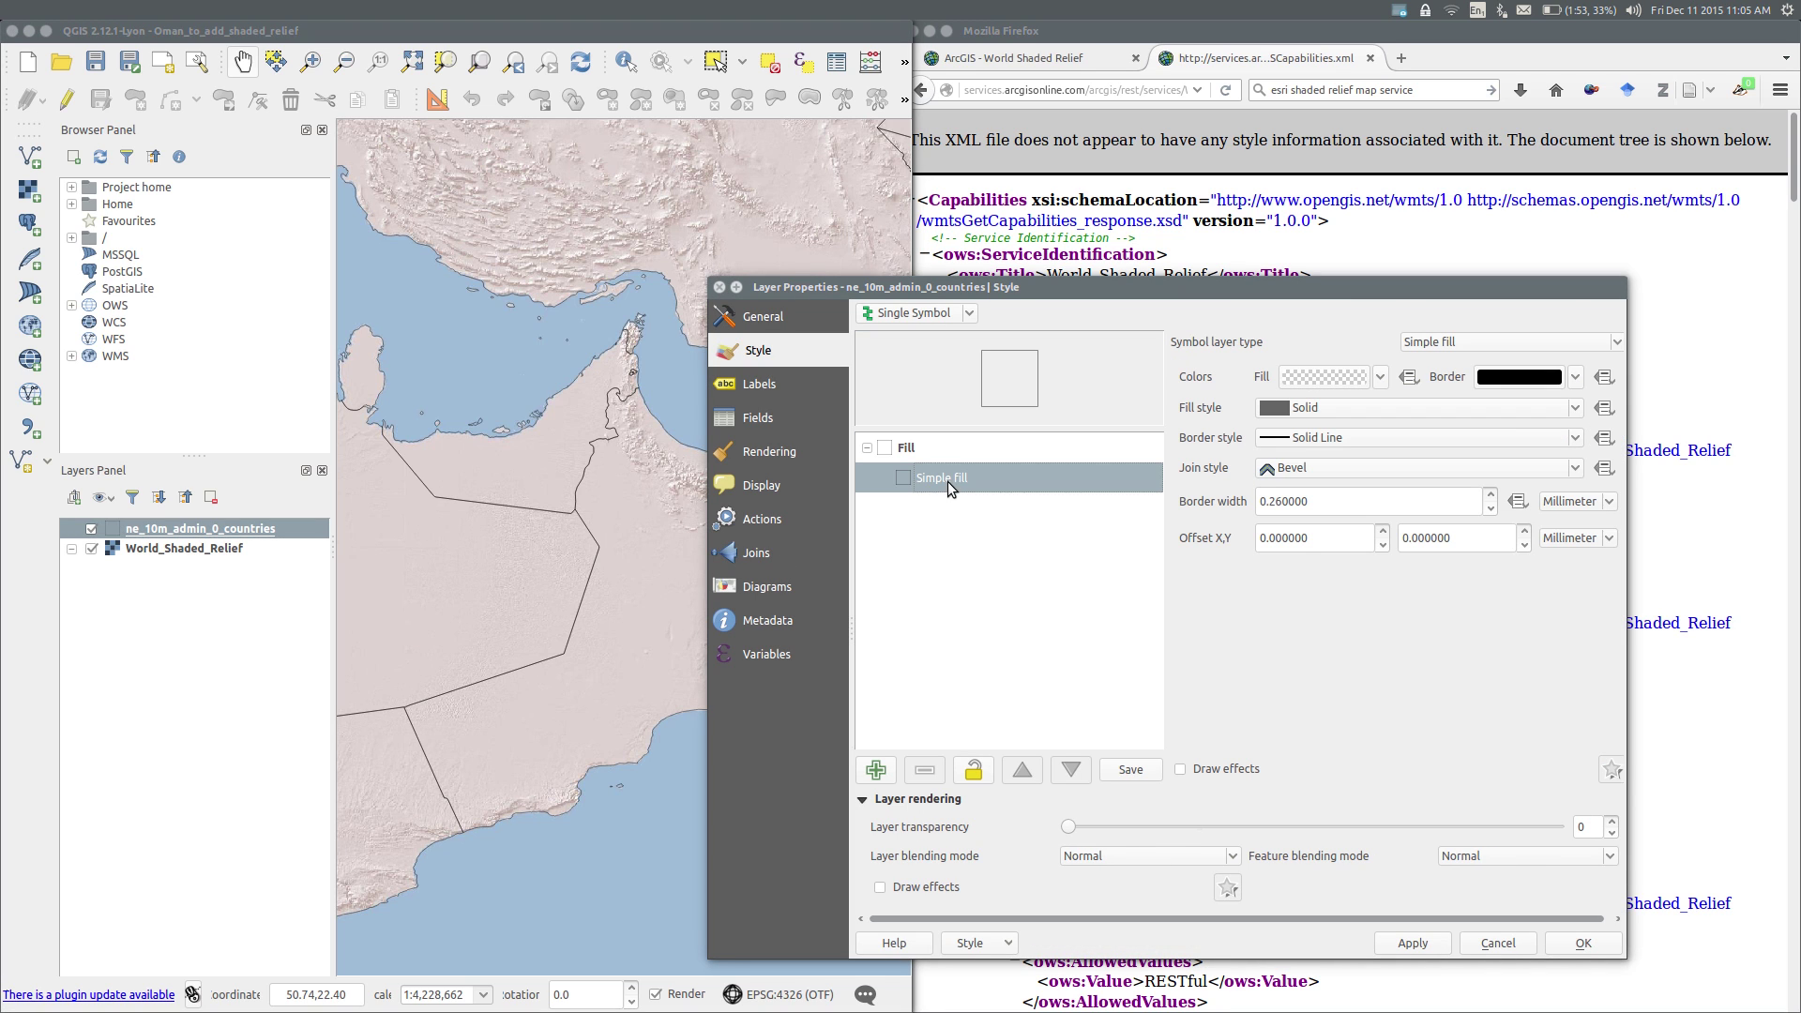
click(1382, 378)
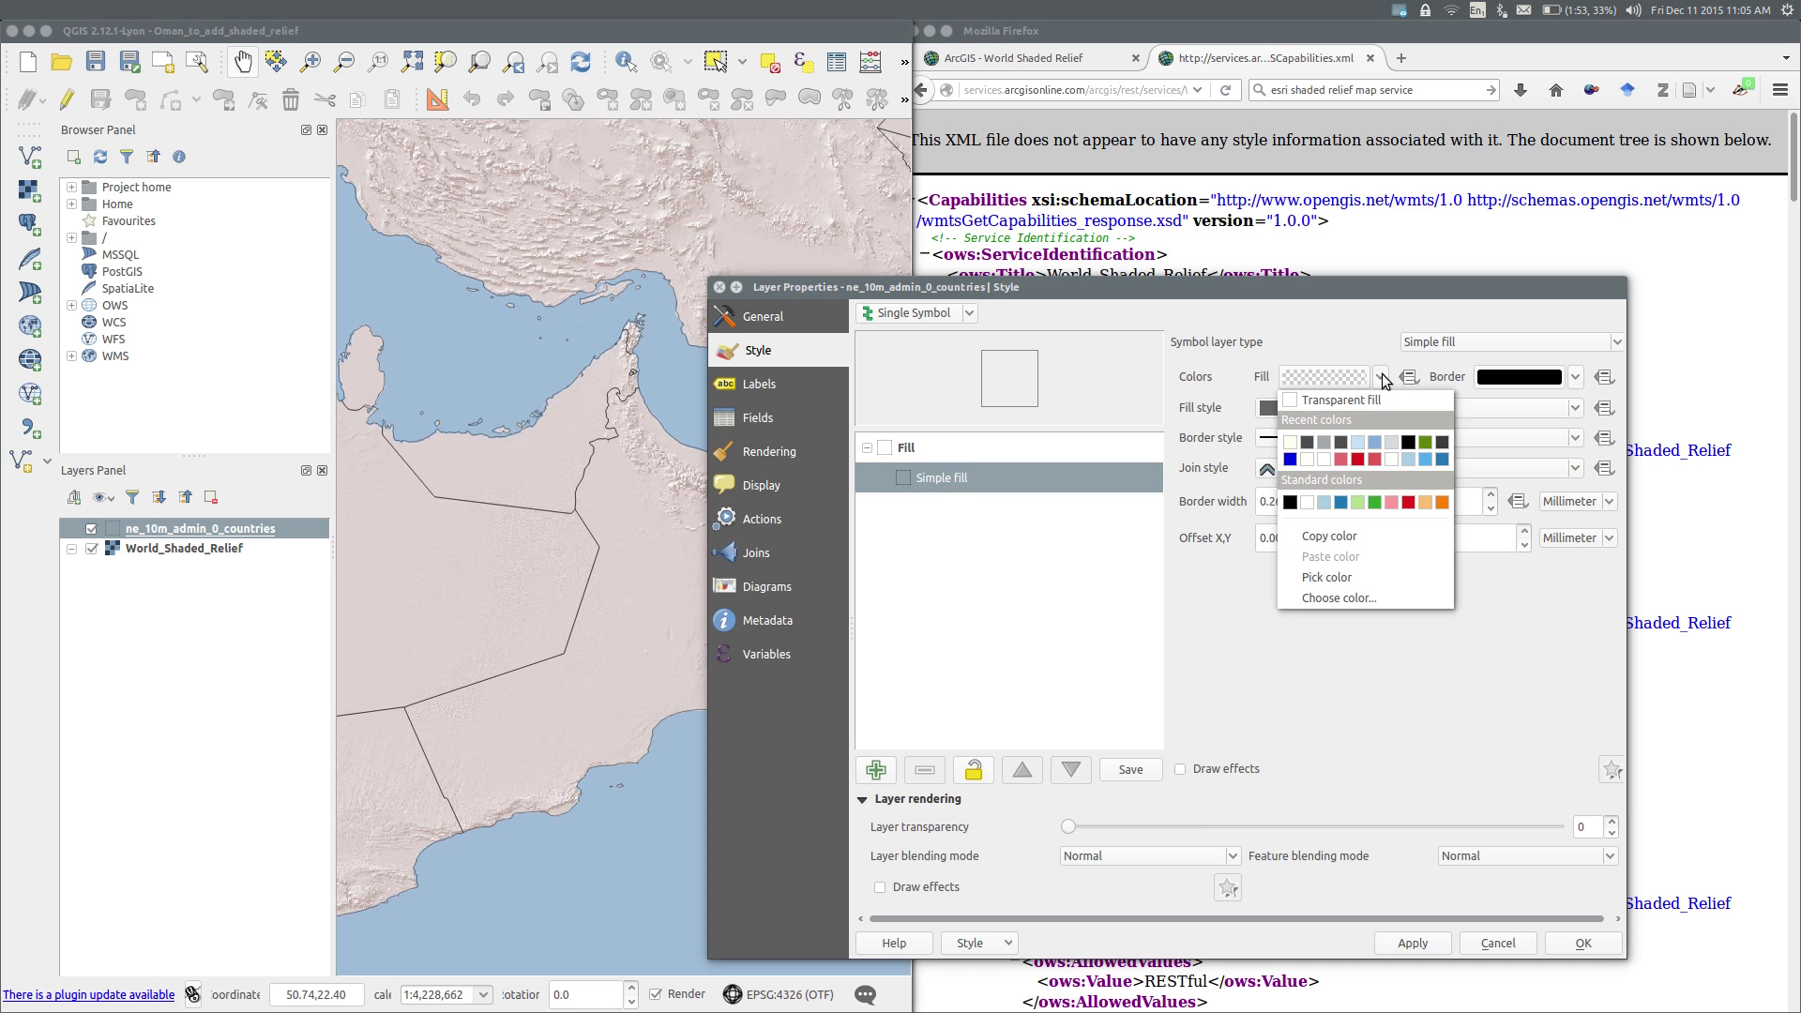
click(1290, 442)
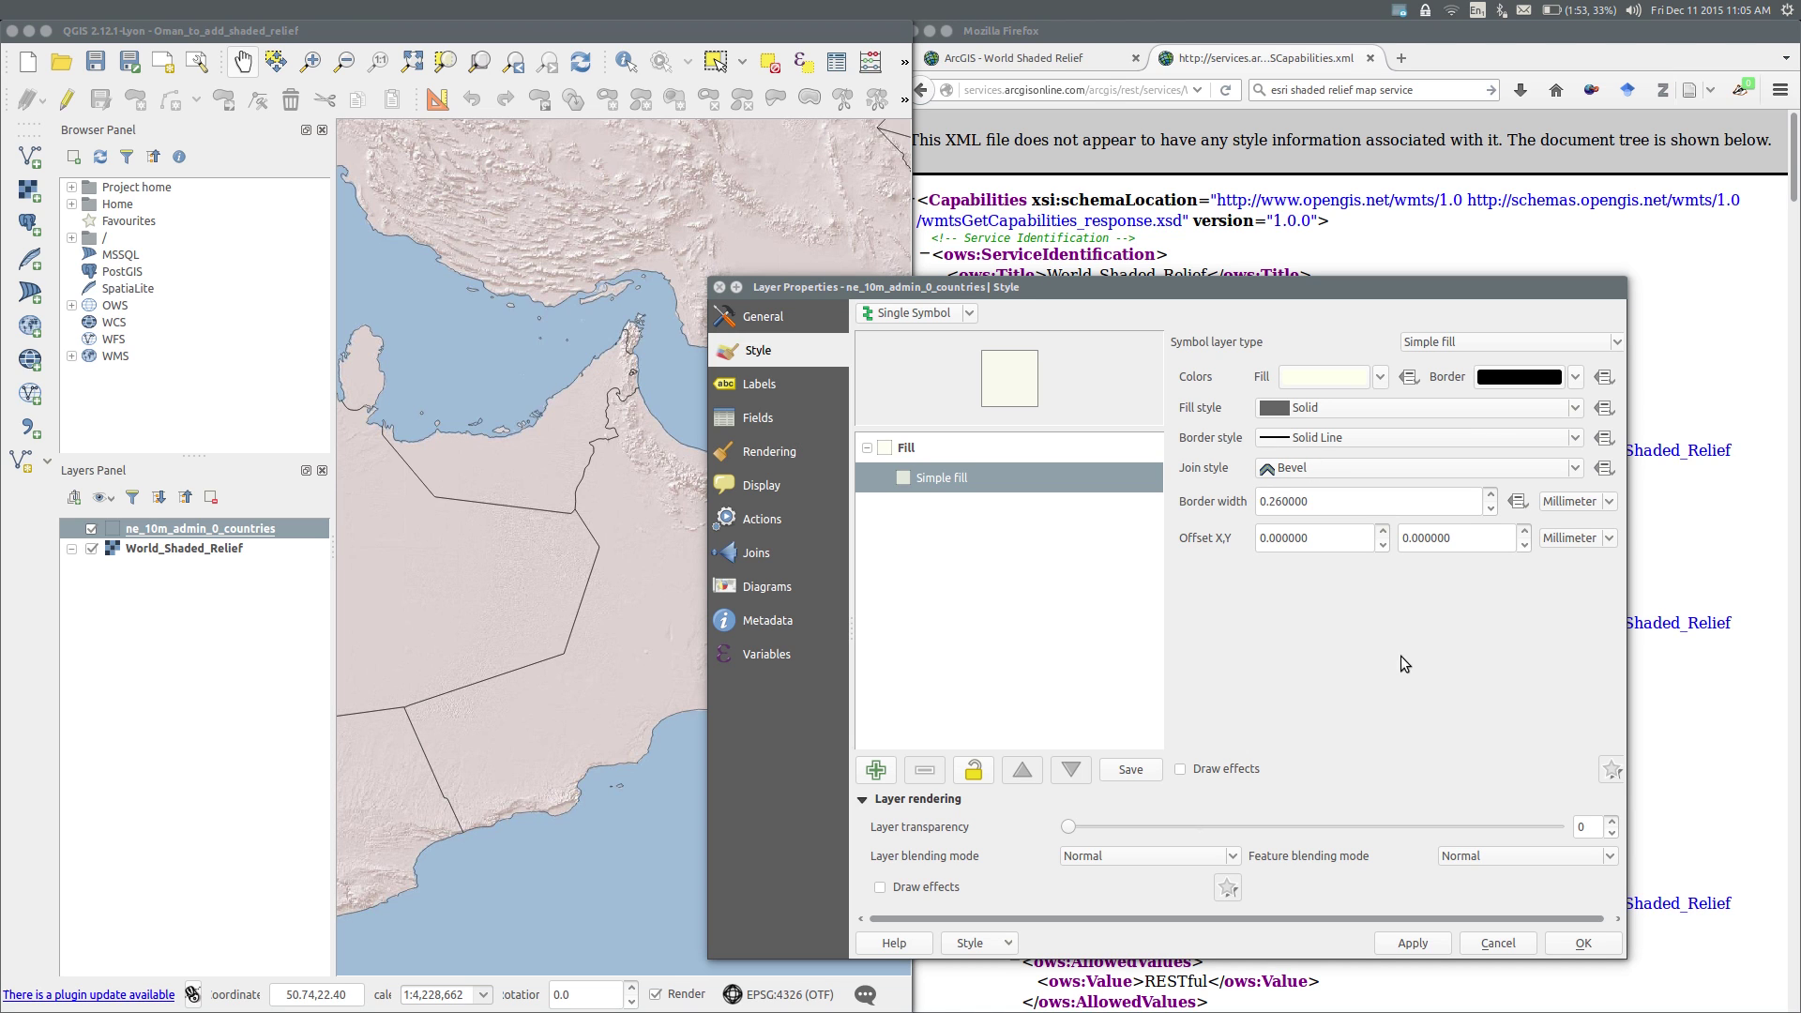
Step: Try several fill transparencies, settling on 40%, then apply and confirm with OK
click(969, 448)
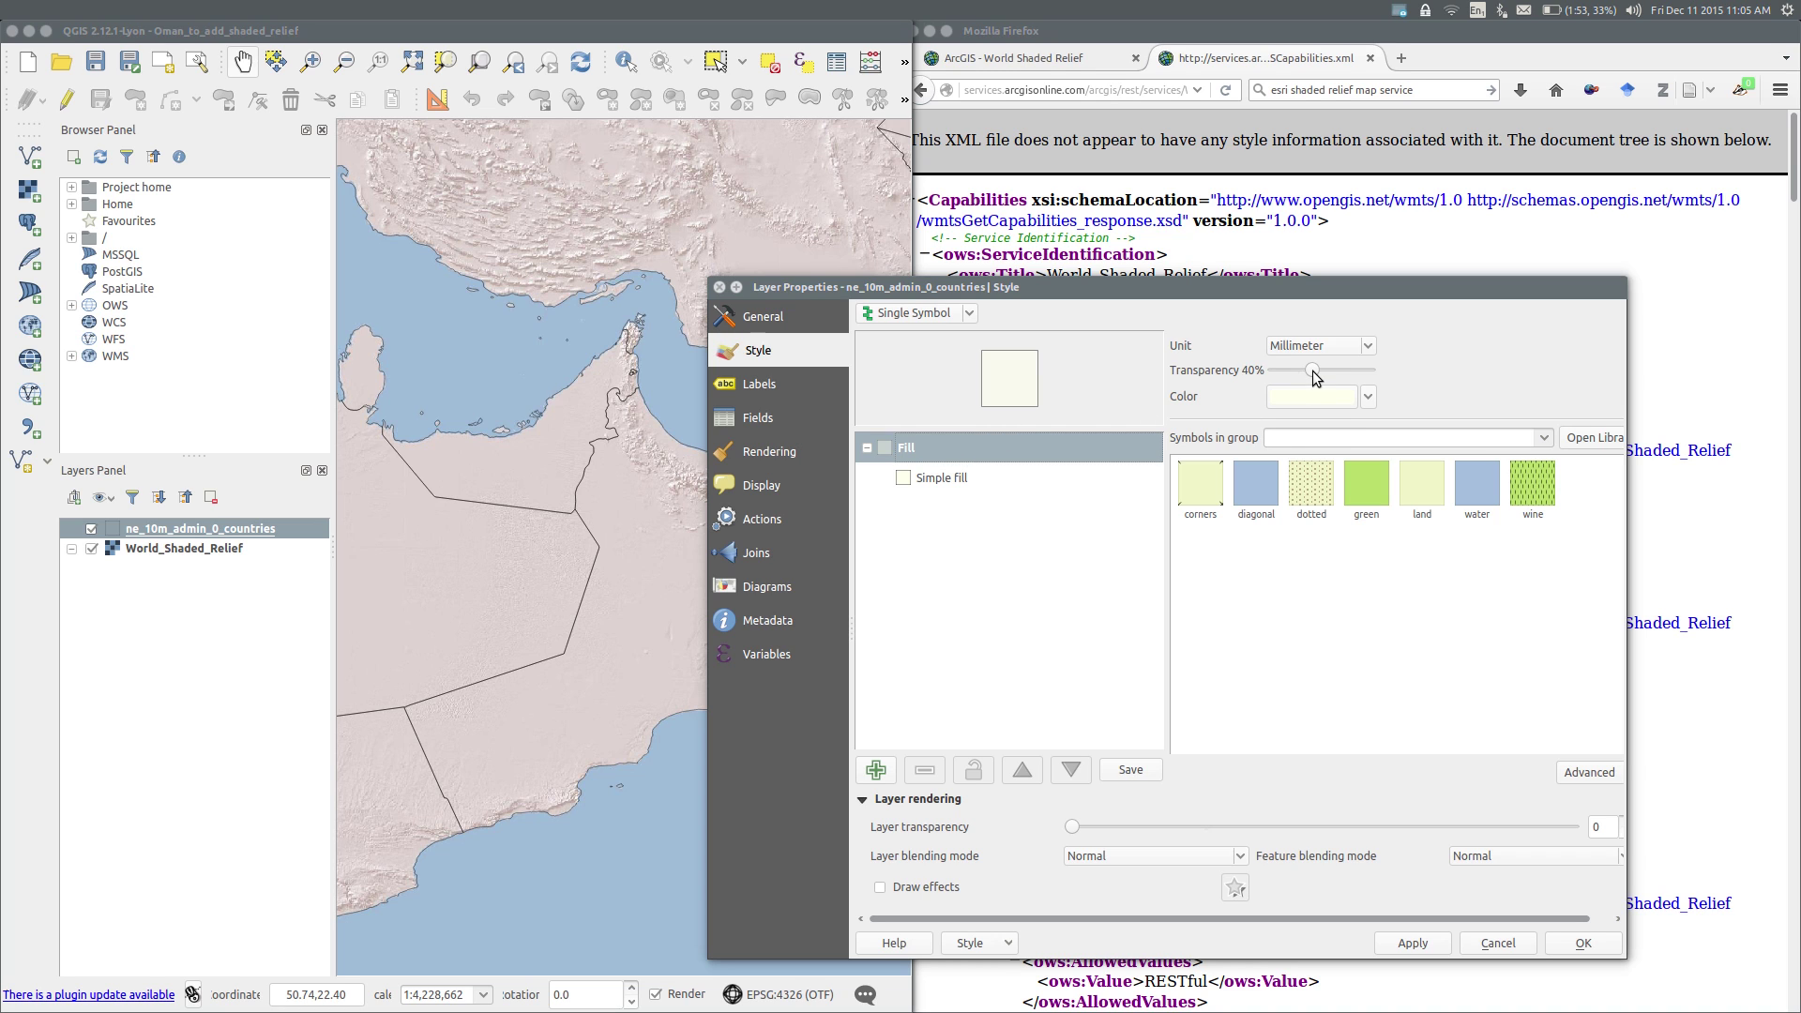
drag(1313, 369, 1364, 378)
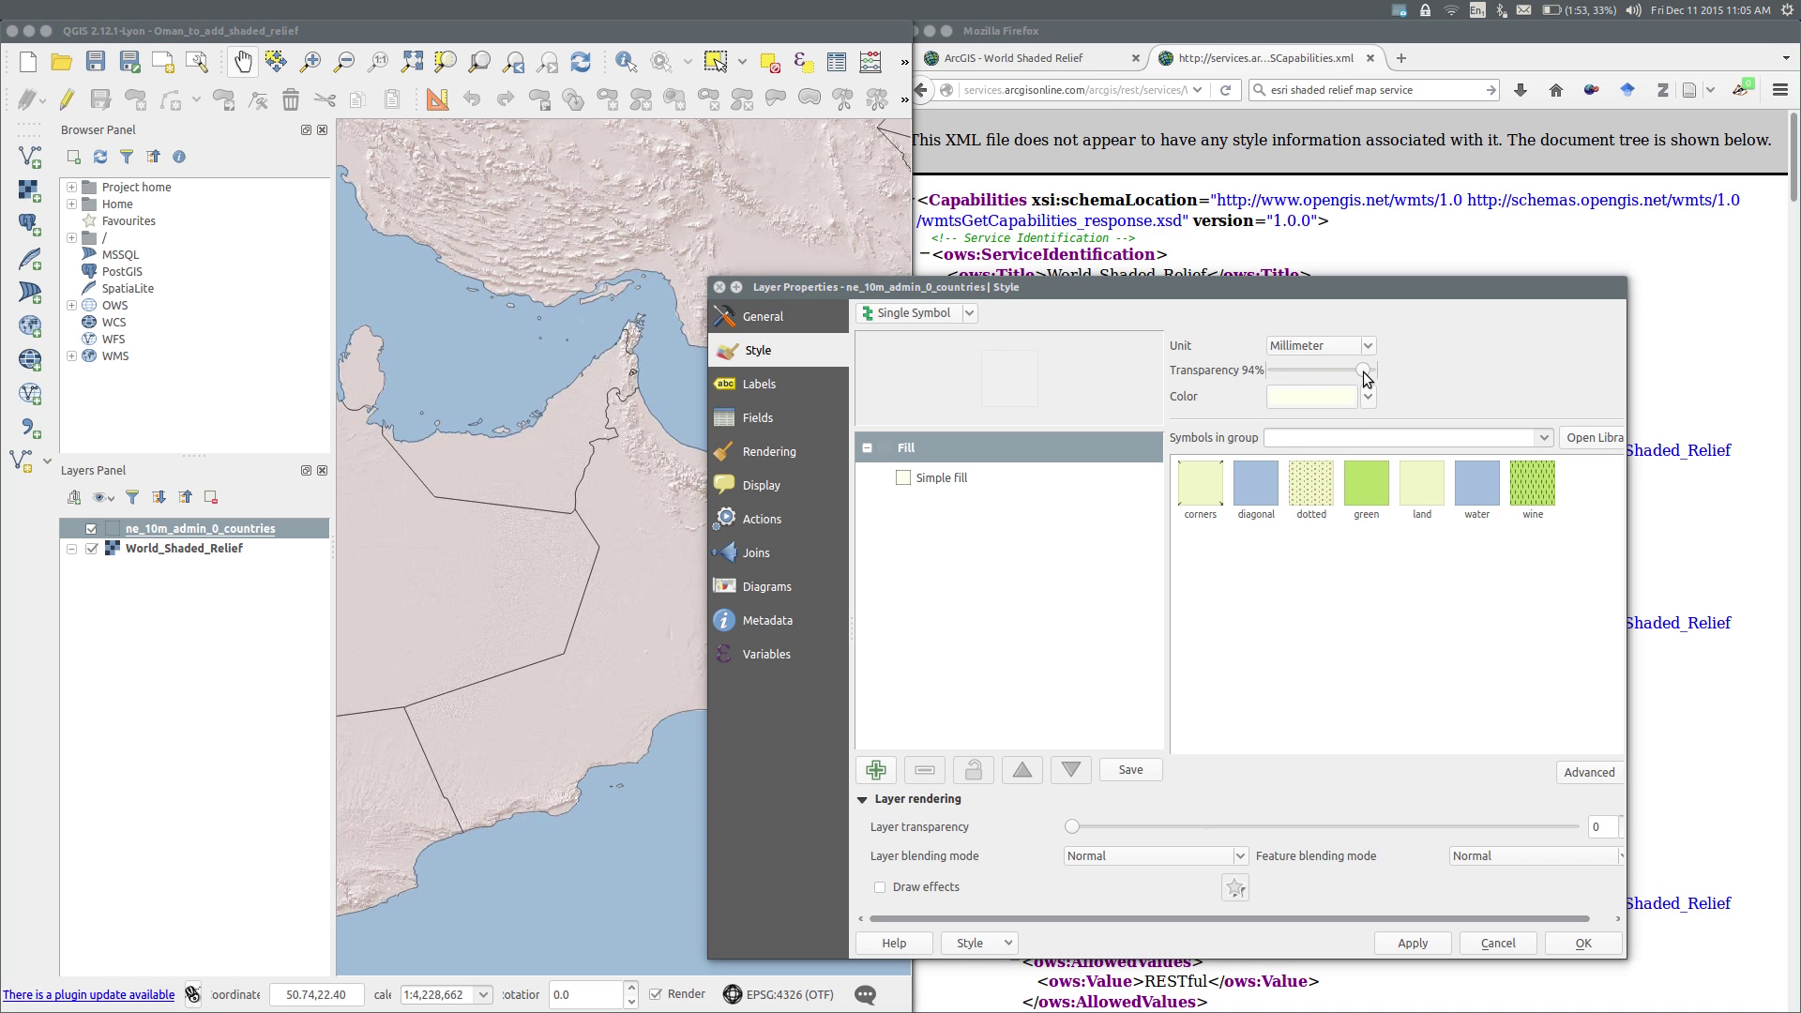
click(1422, 944)
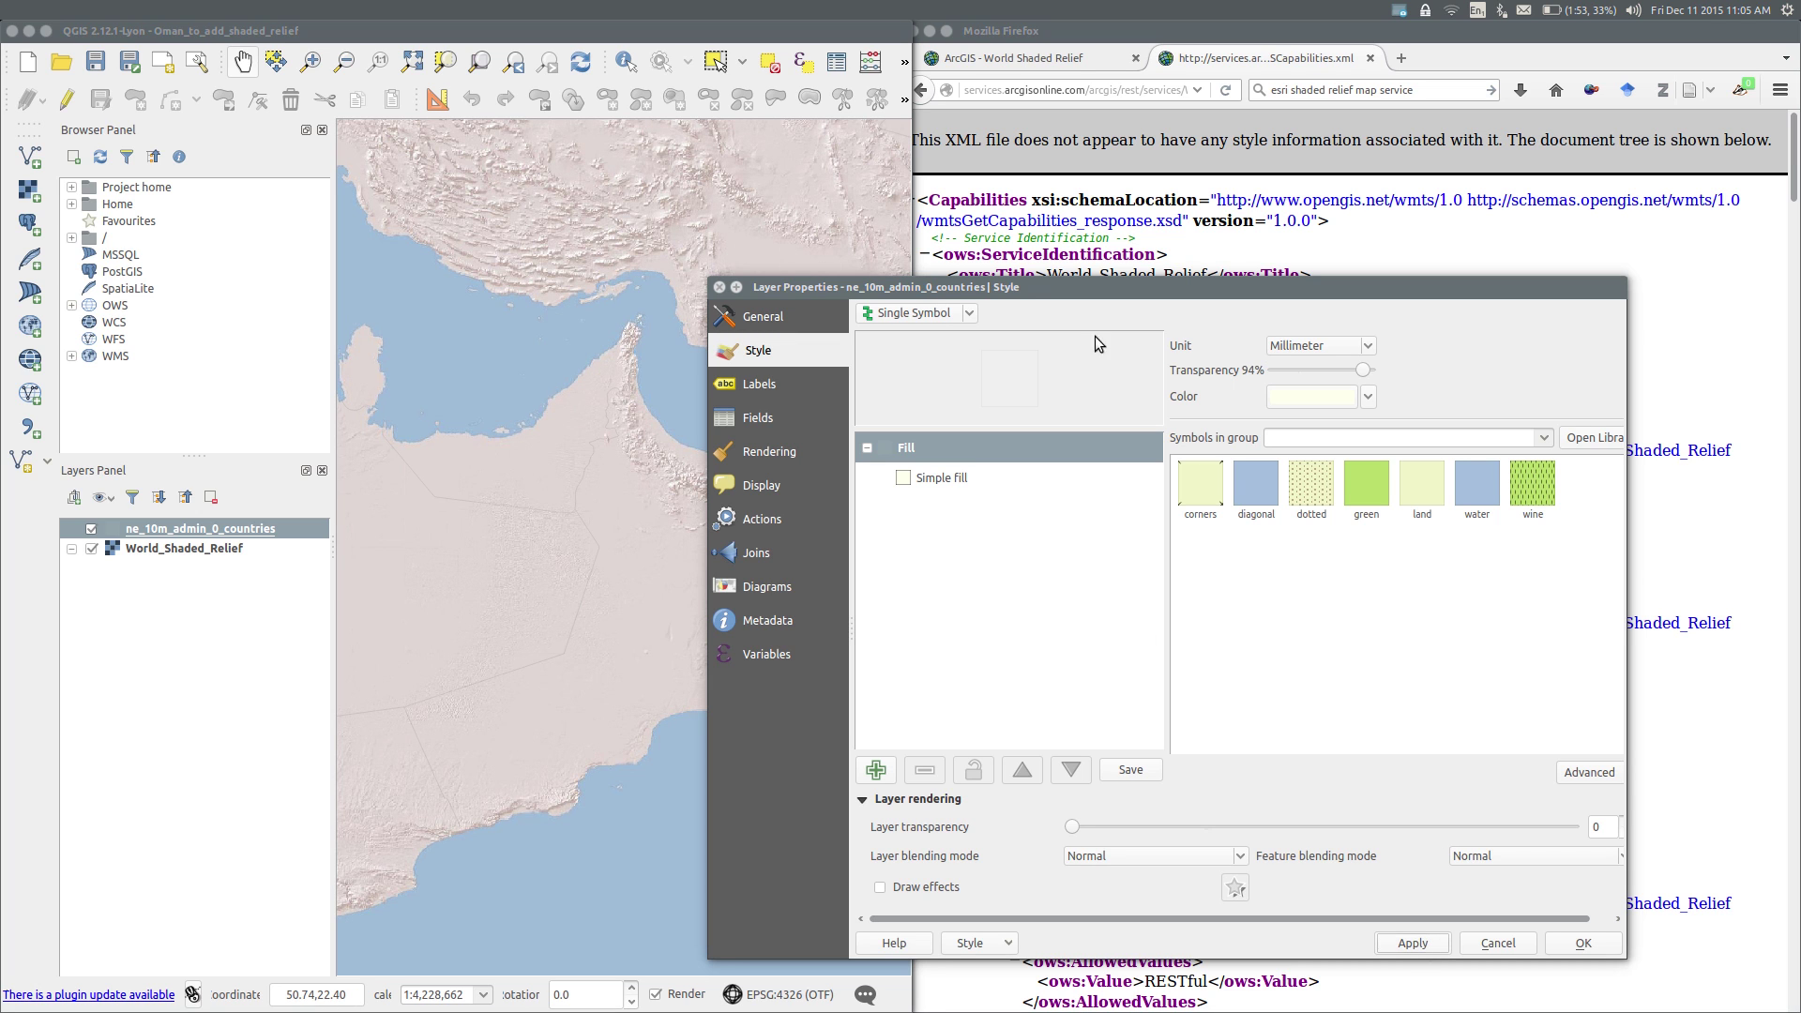
drag(1100, 298, 1222, 153)
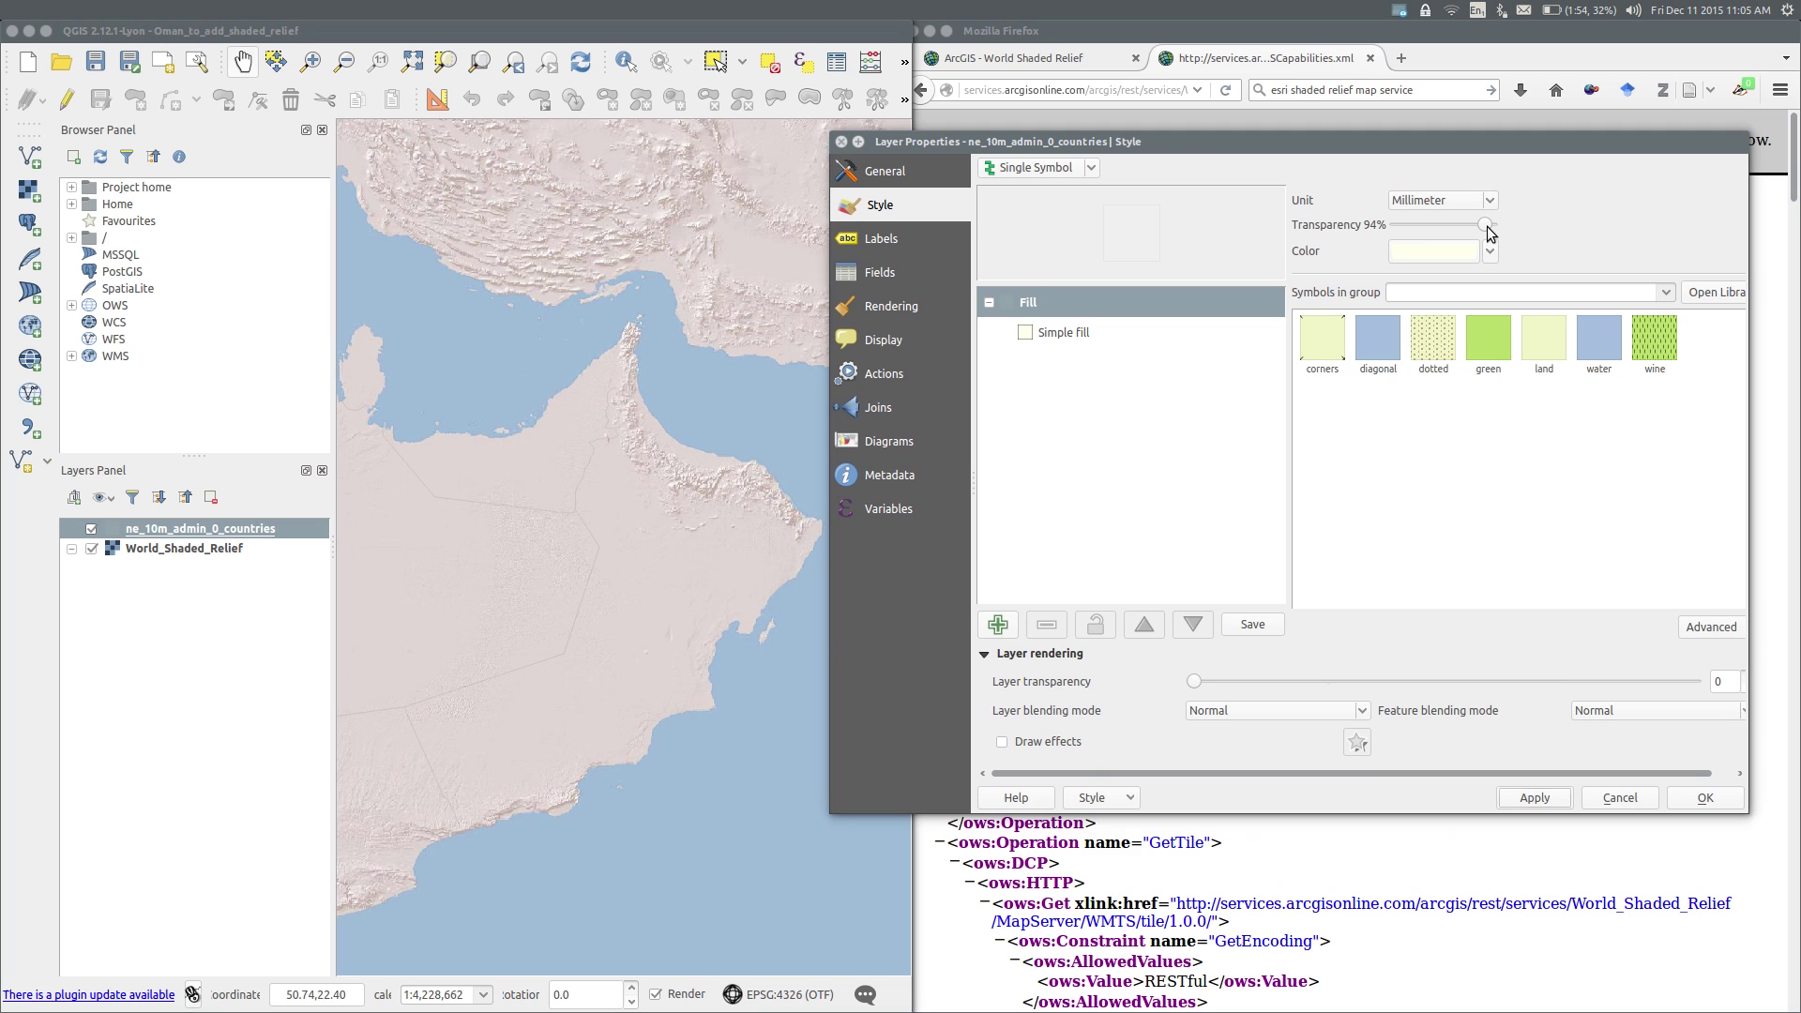
drag(1483, 224, 1407, 229)
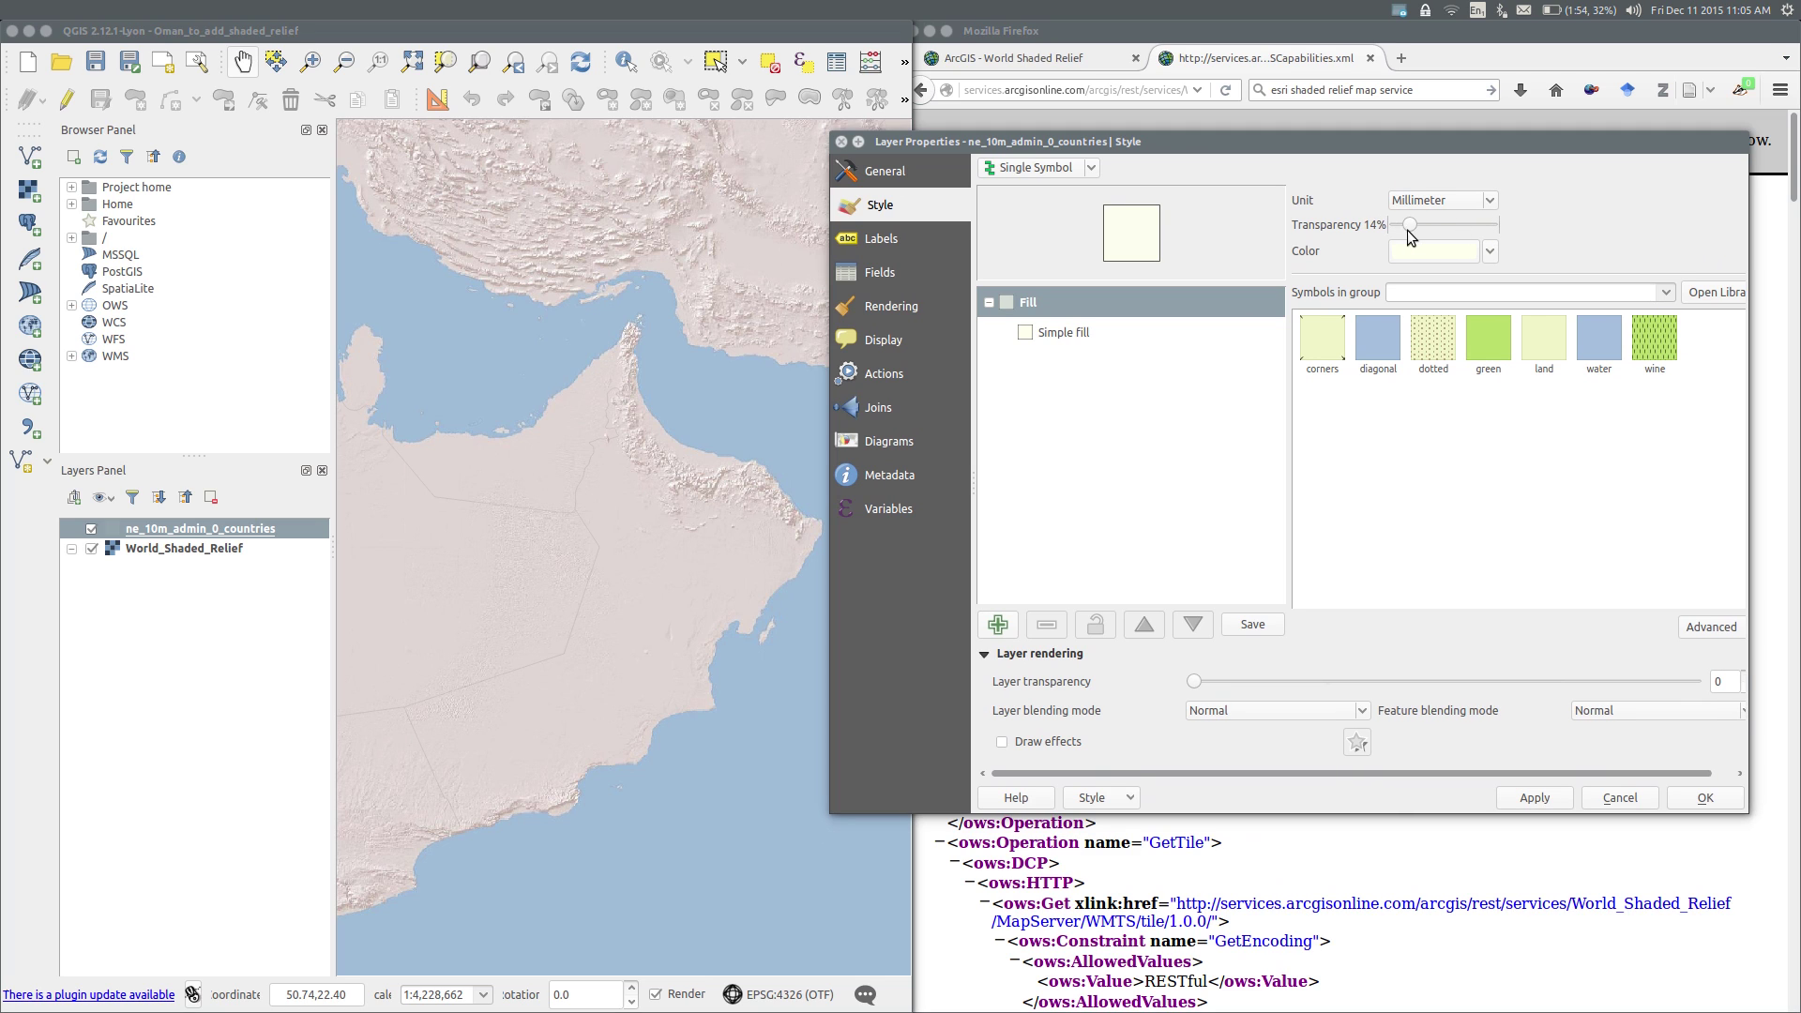
click(1545, 799)
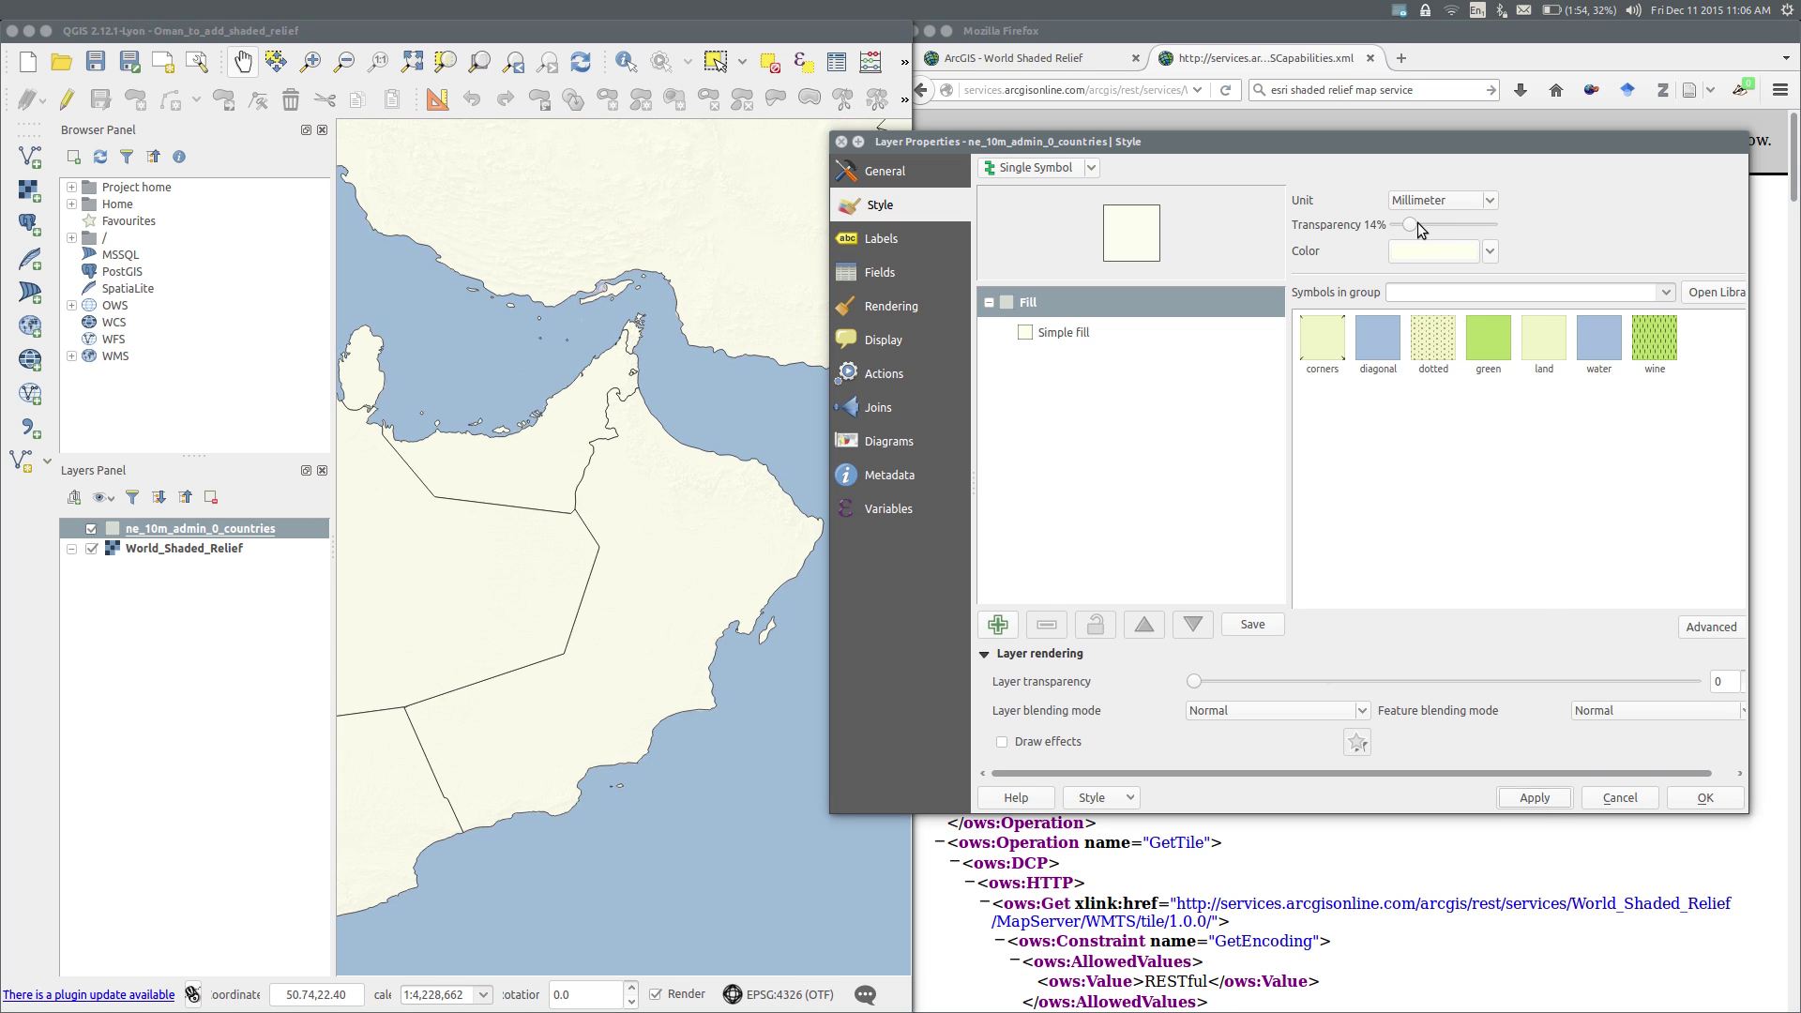
drag(1417, 224, 1436, 224)
click(1535, 799)
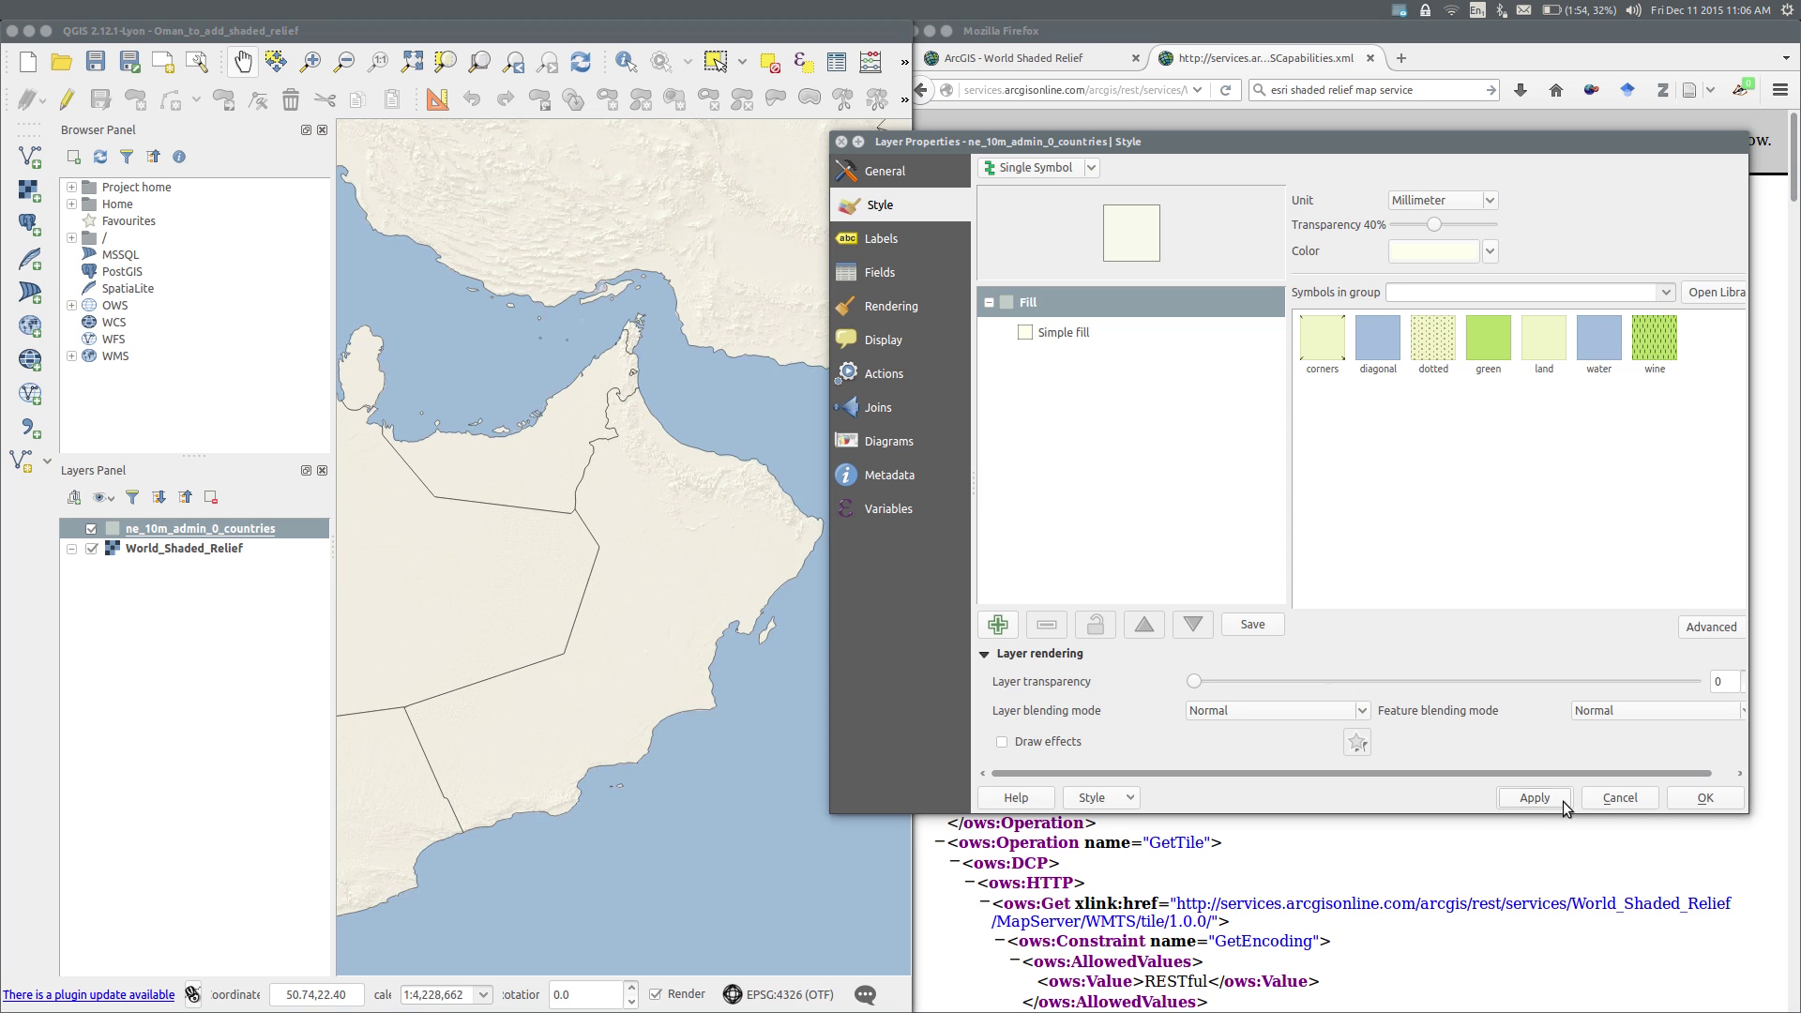
click(1707, 797)
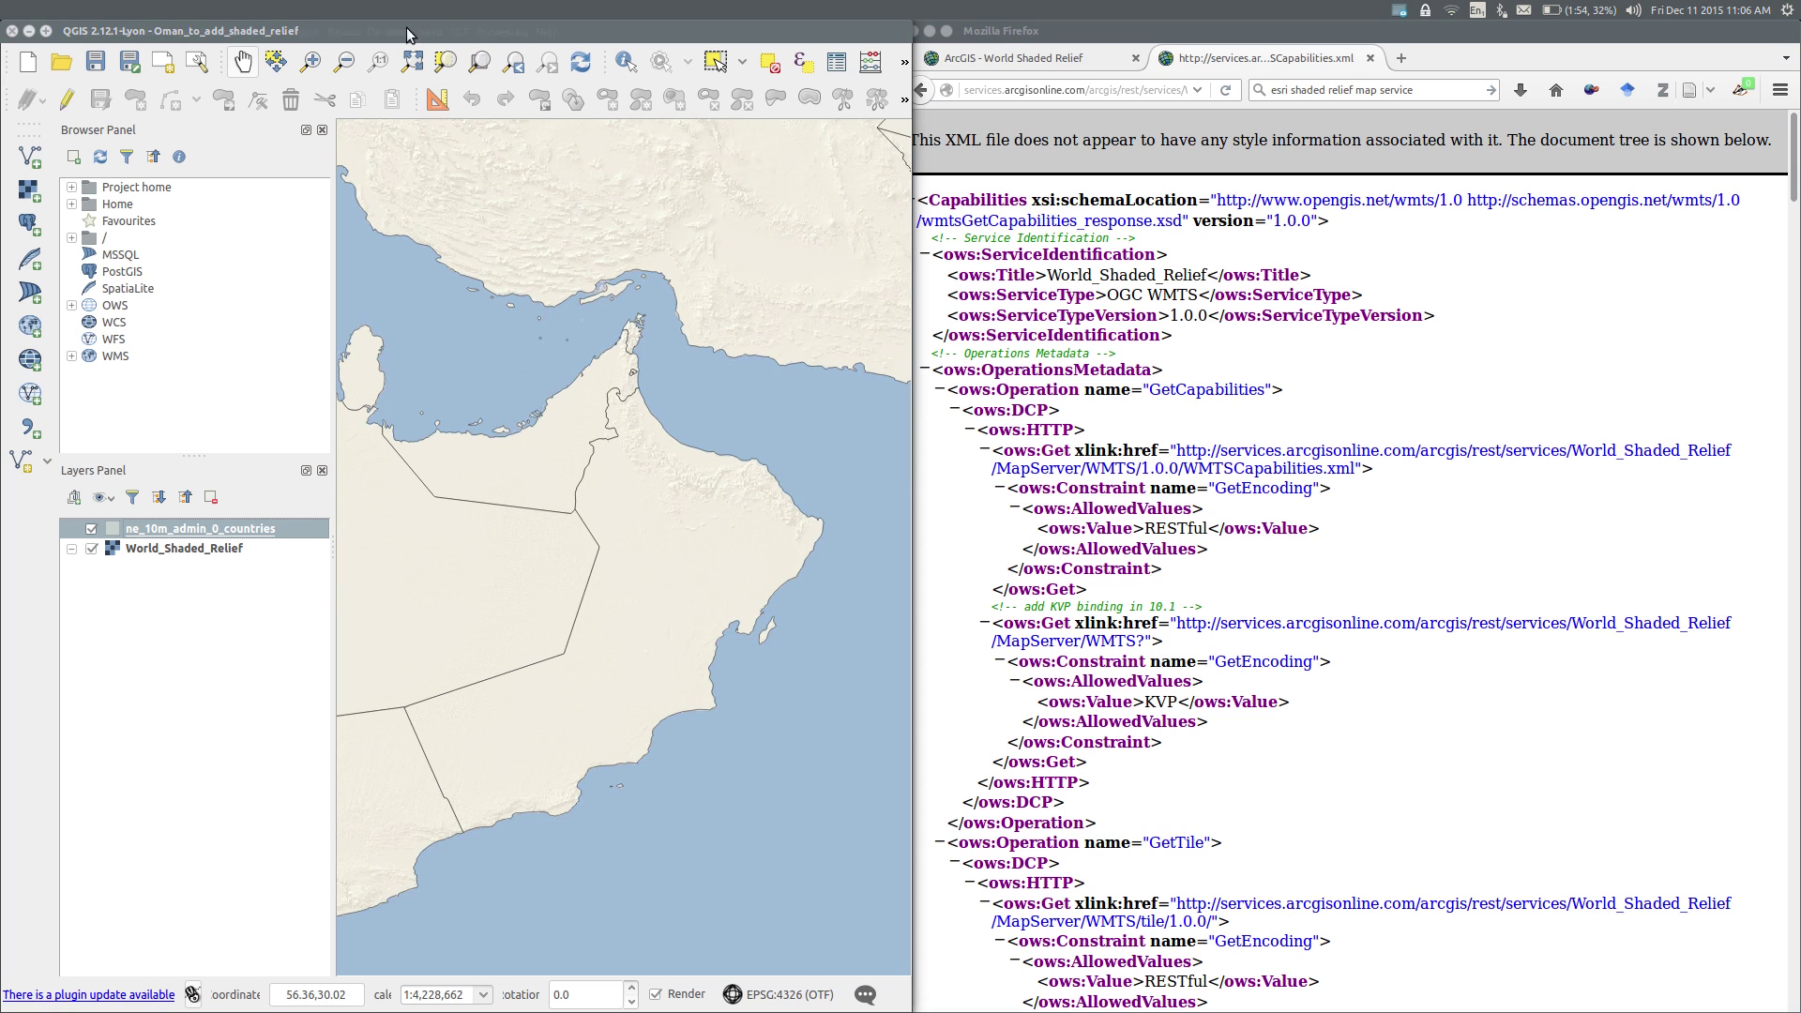
Step: Zoom in four steps on northern Oman's mountains, then pan slightly across the relief
click(310, 62)
click(689, 473)
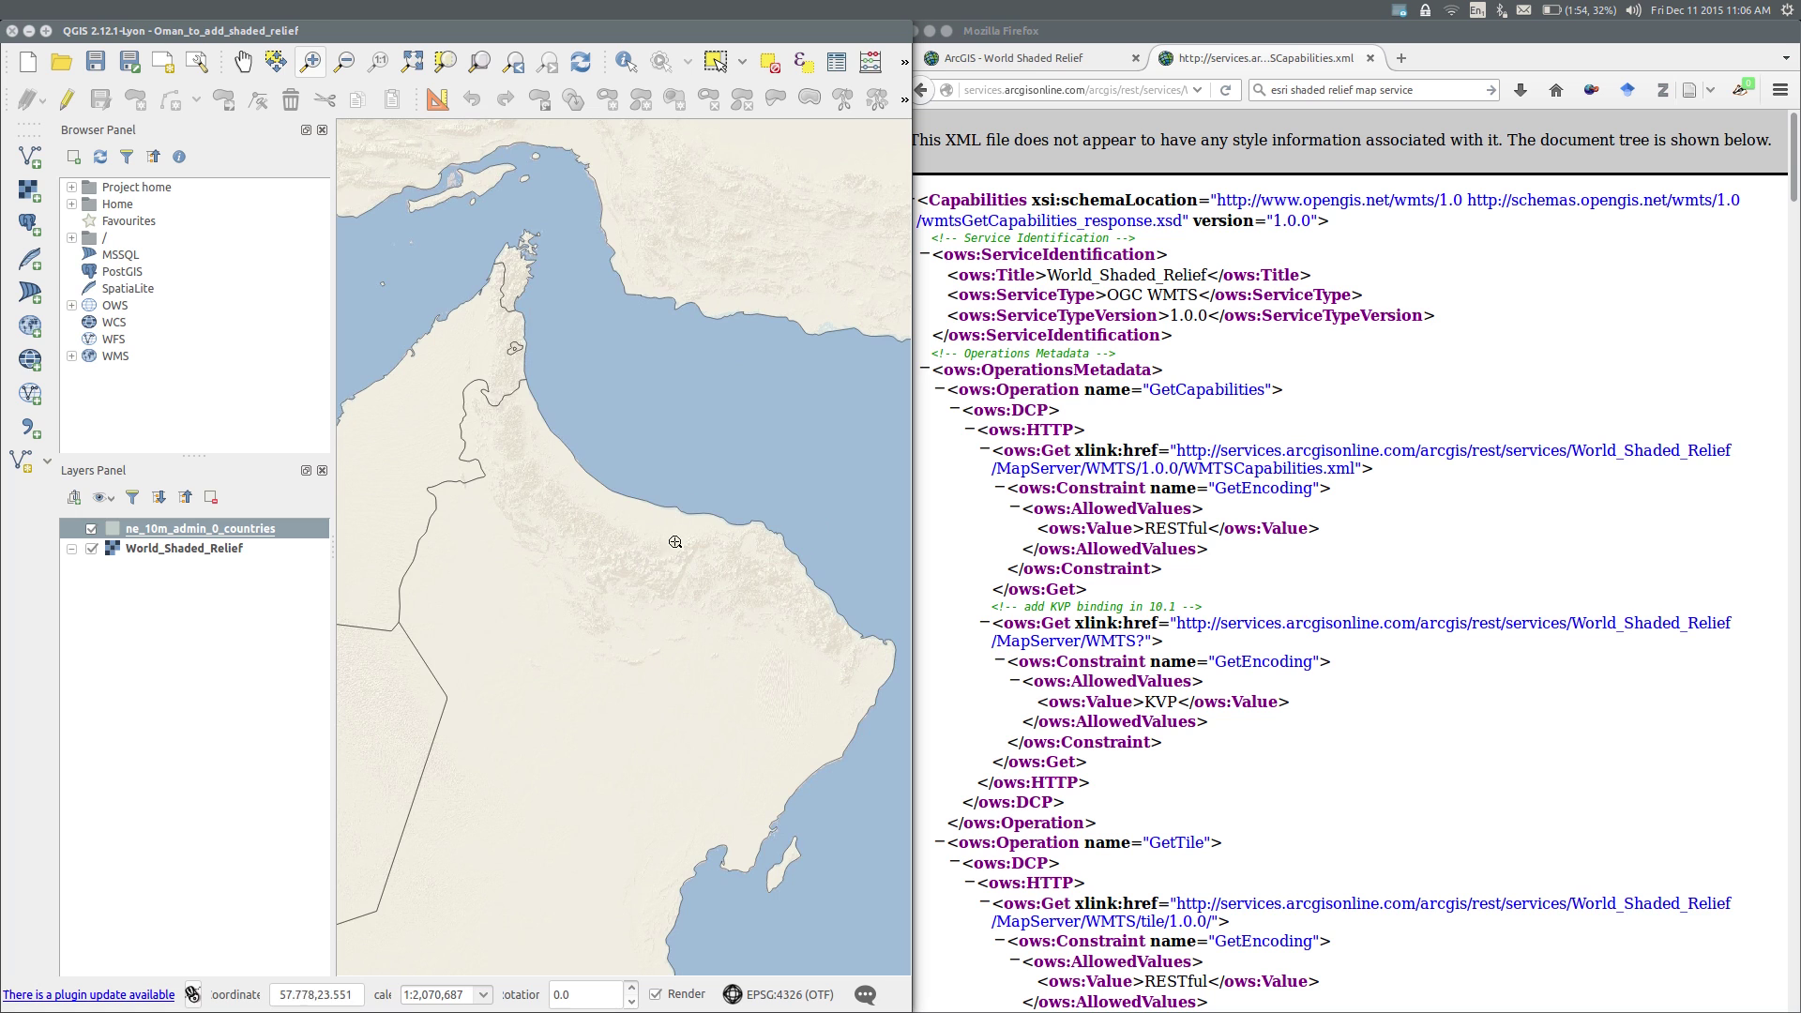
click(642, 577)
click(642, 535)
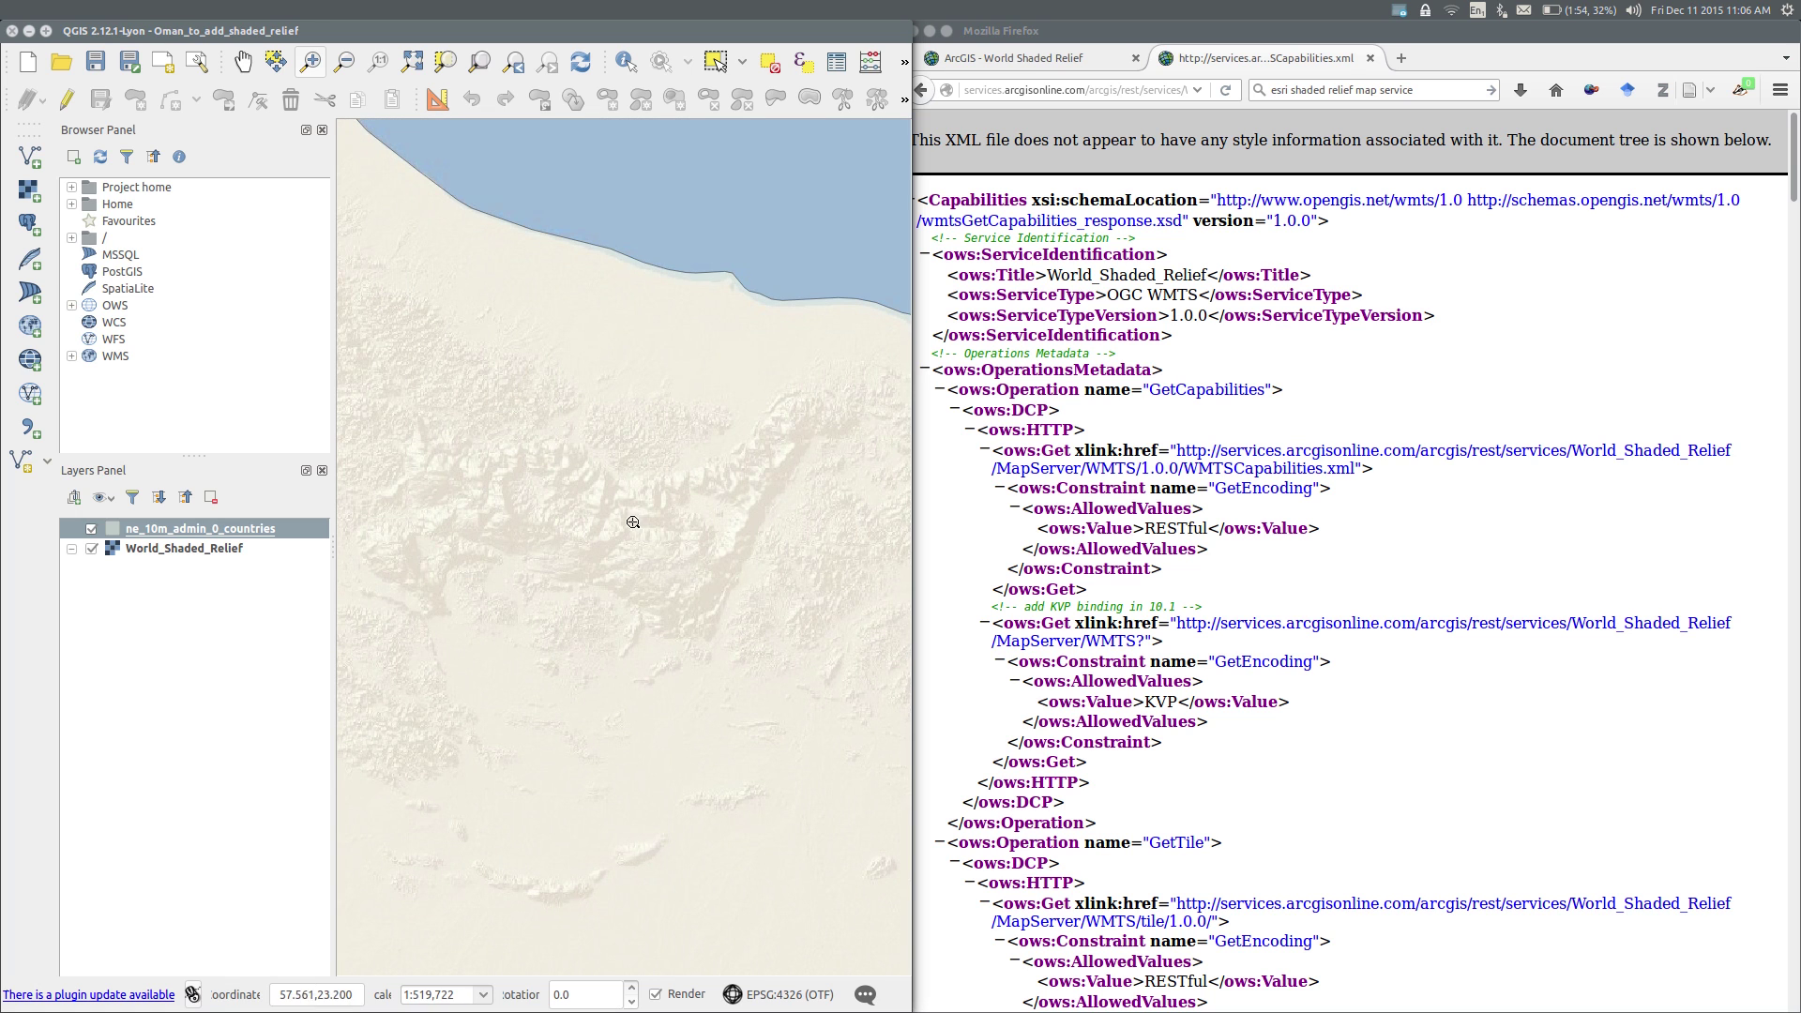
click(624, 525)
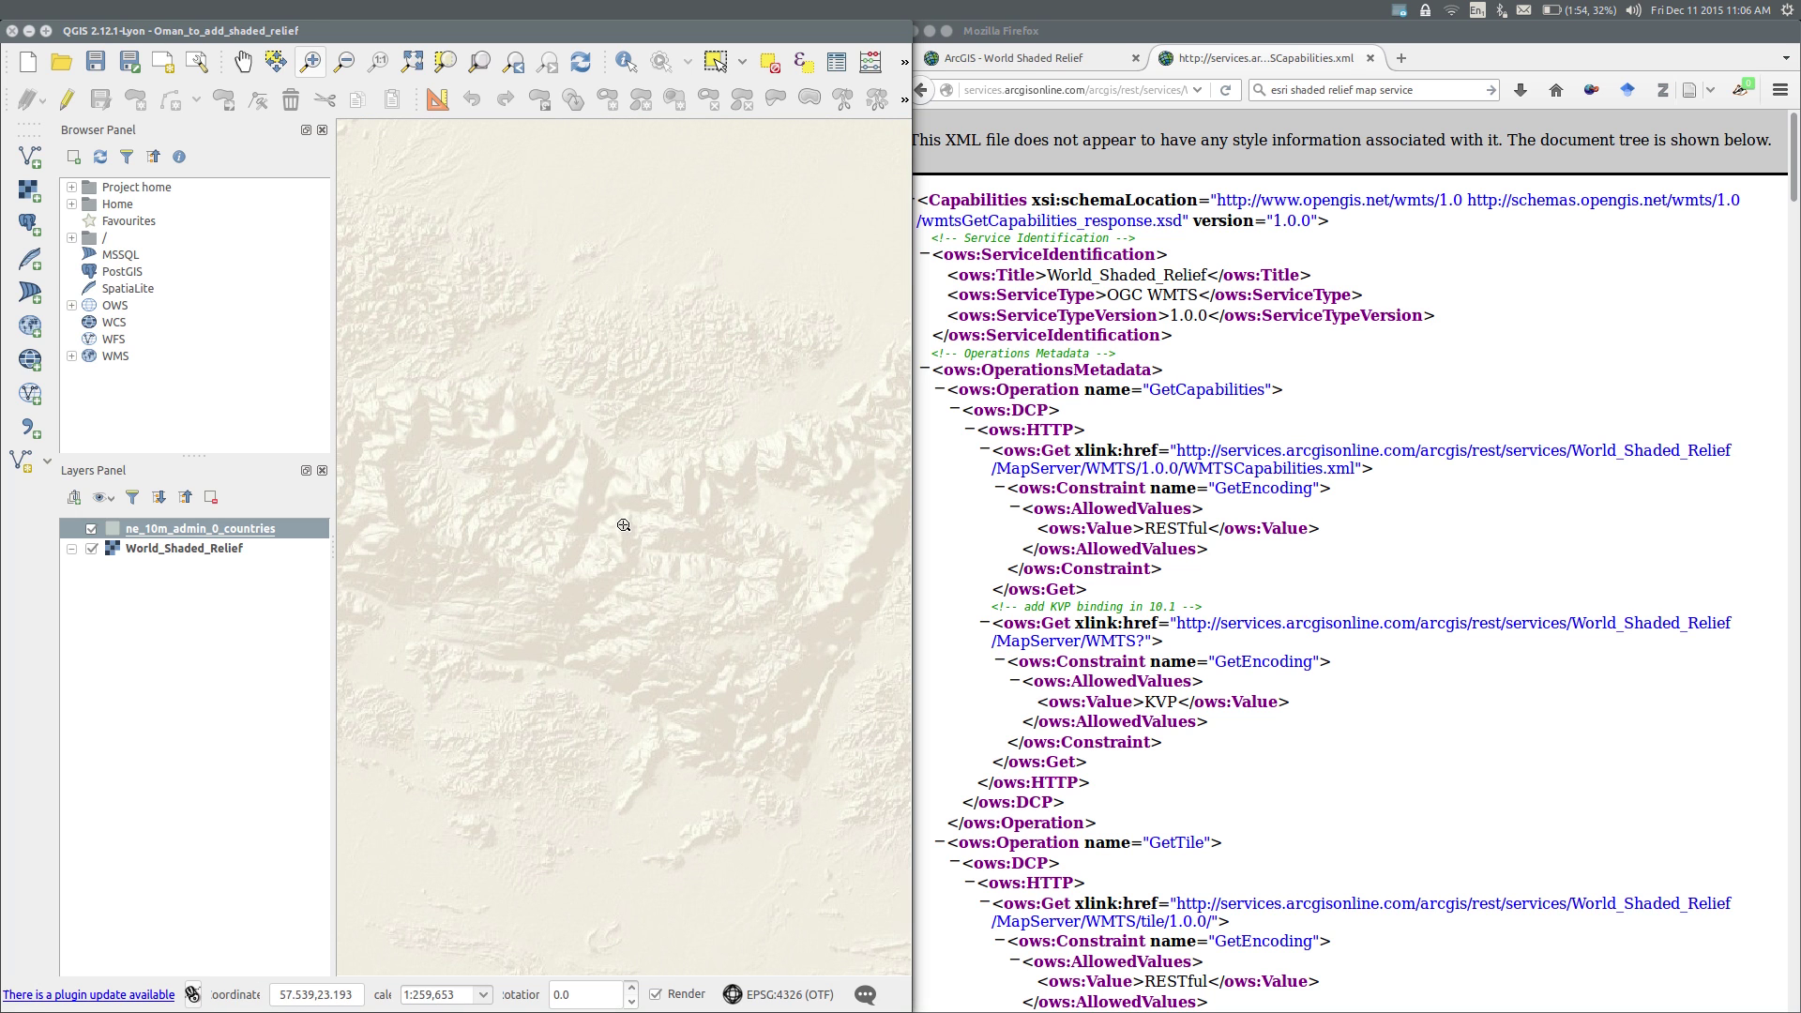
click(245, 63)
drag(716, 489, 576, 454)
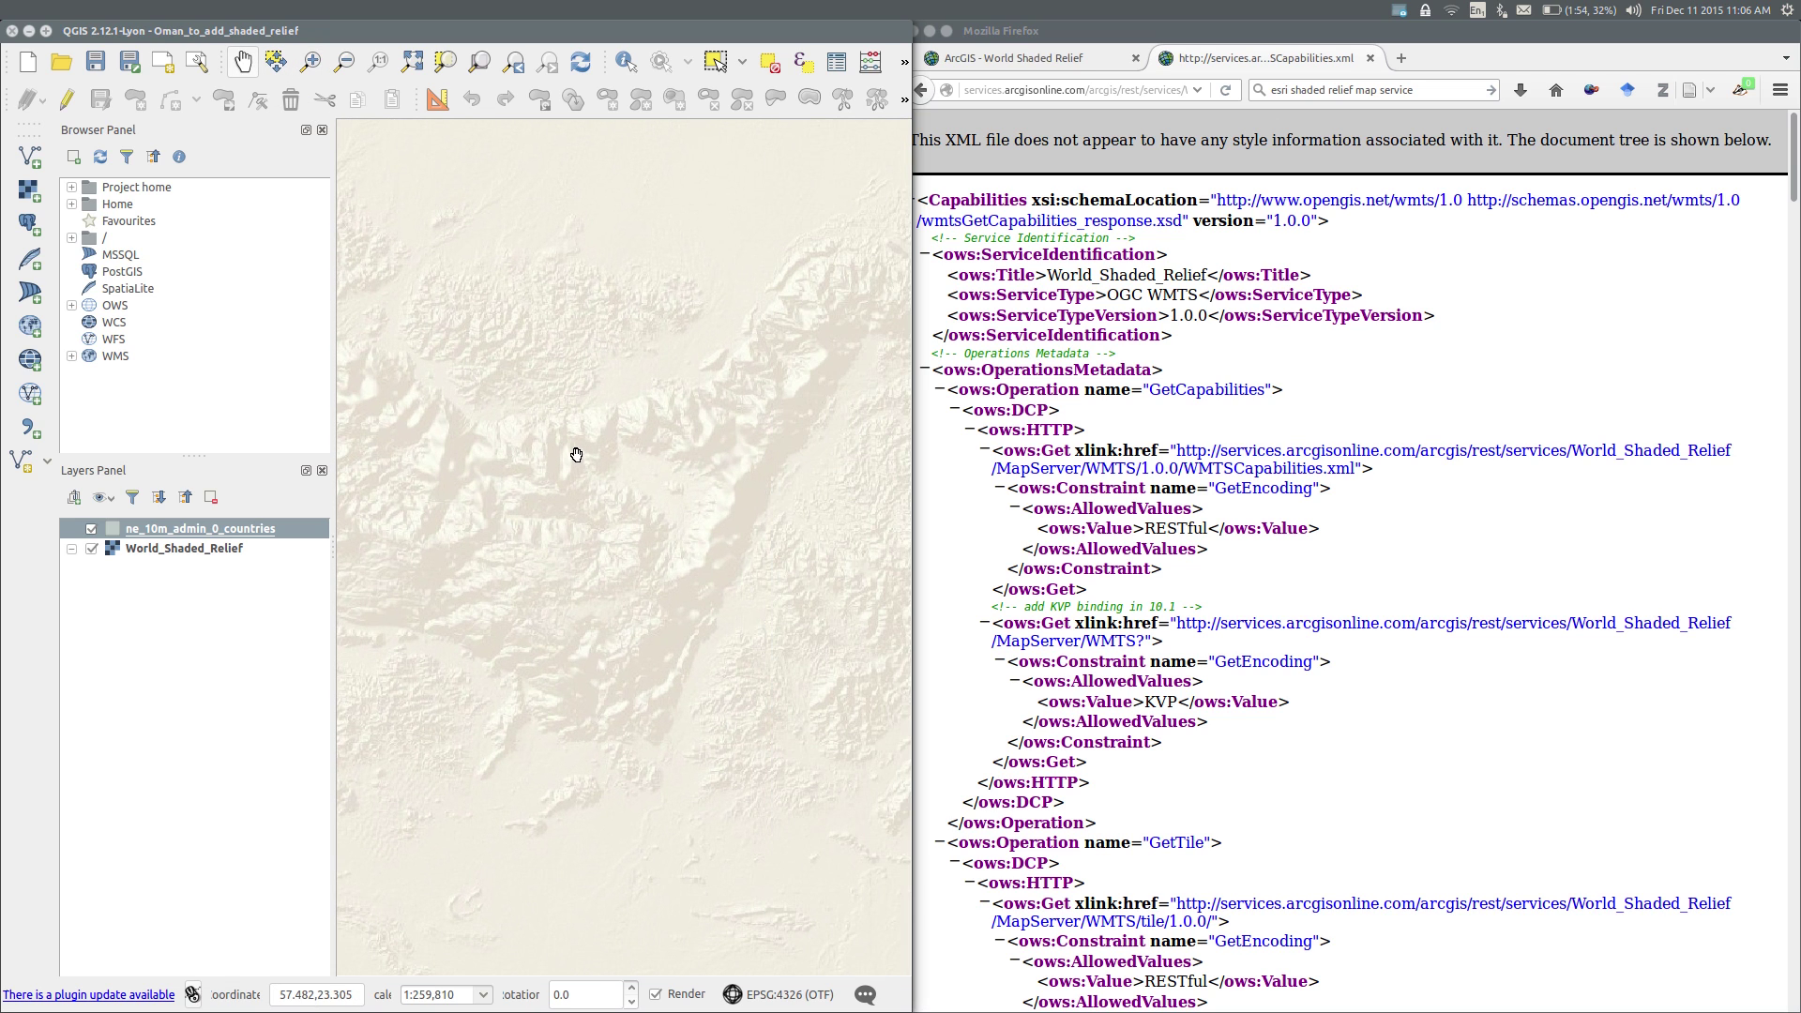